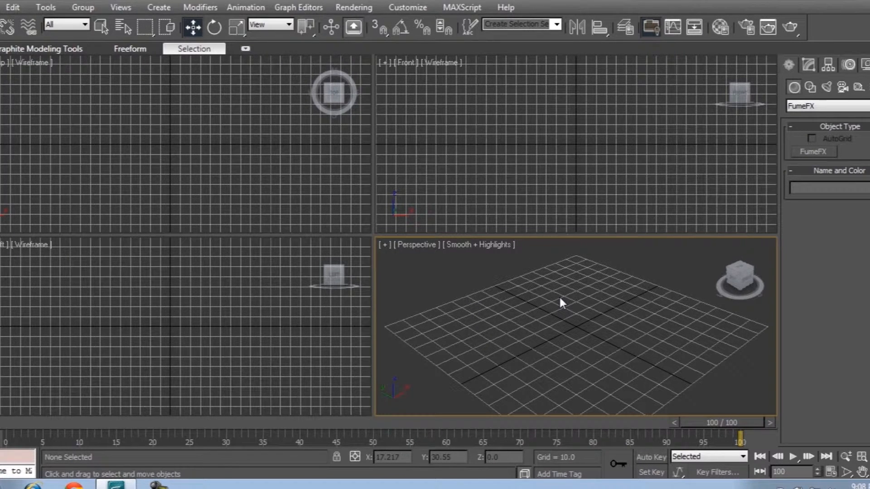
- Open Particle View and add a Standard Flow particle system to the event display
key(6)
drag(186, 47, 320, 59)
drag(201, 60, 139, 40)
drag(99, 243, 89, 93)
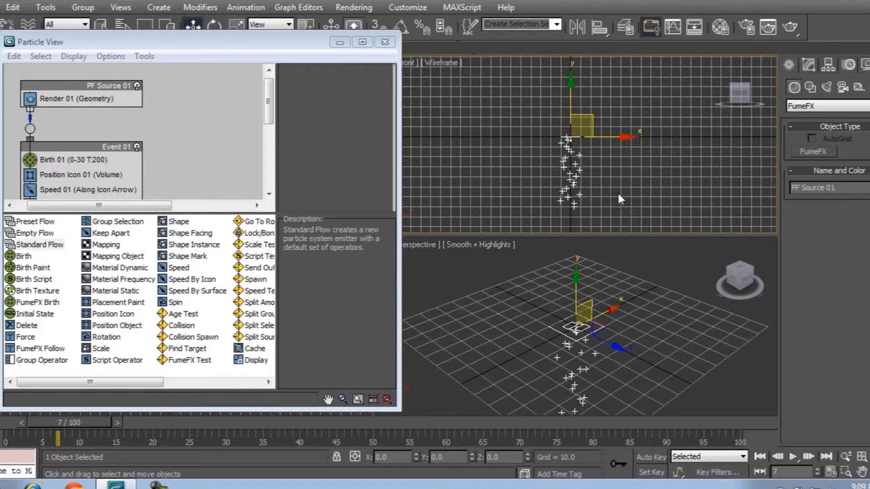
- Create a Deflector space warp about 144 wide and 139 long, covering the ground grid in the Perspective view
middle_drag(550, 165, 550, 195)
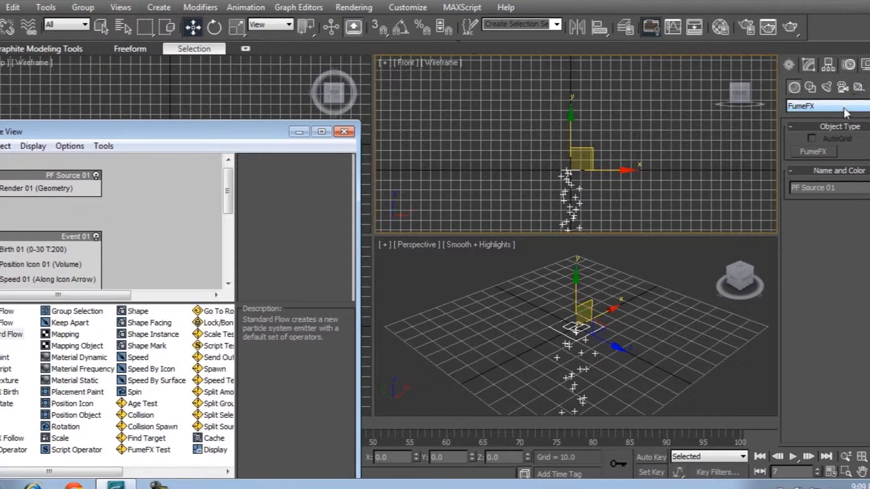
click(843, 108)
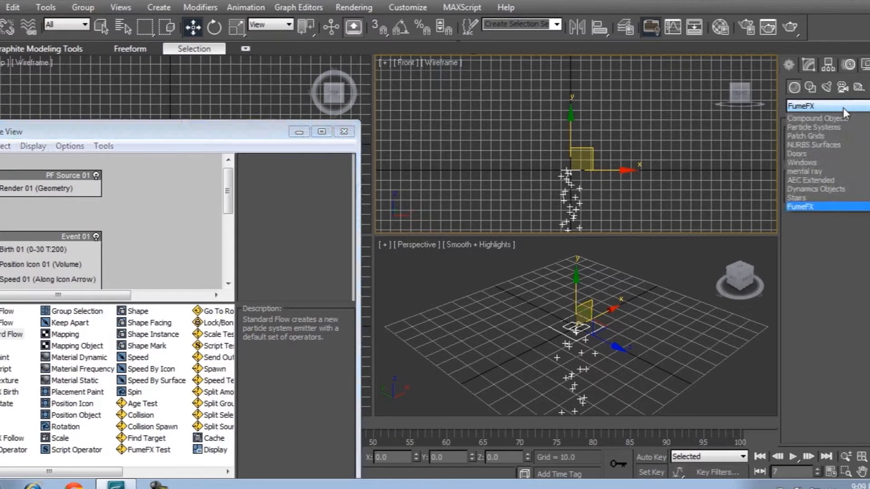
click(868, 86)
click(868, 87)
click(837, 108)
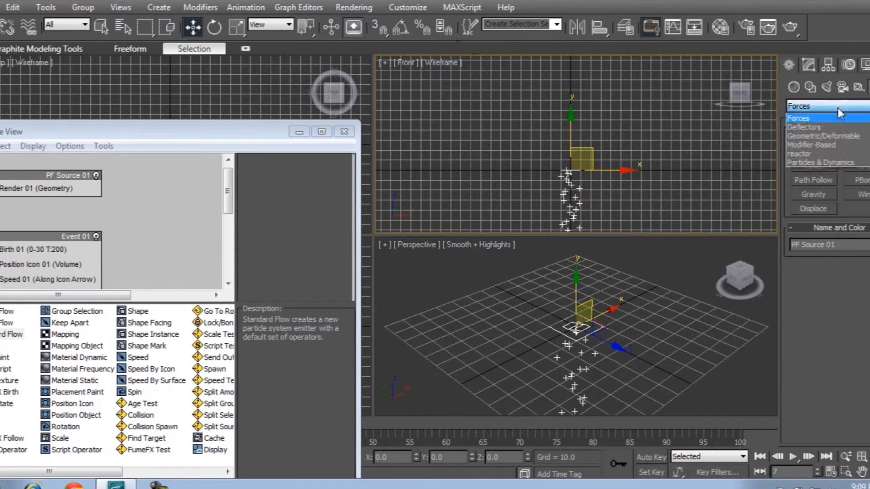
click(833, 127)
click(817, 210)
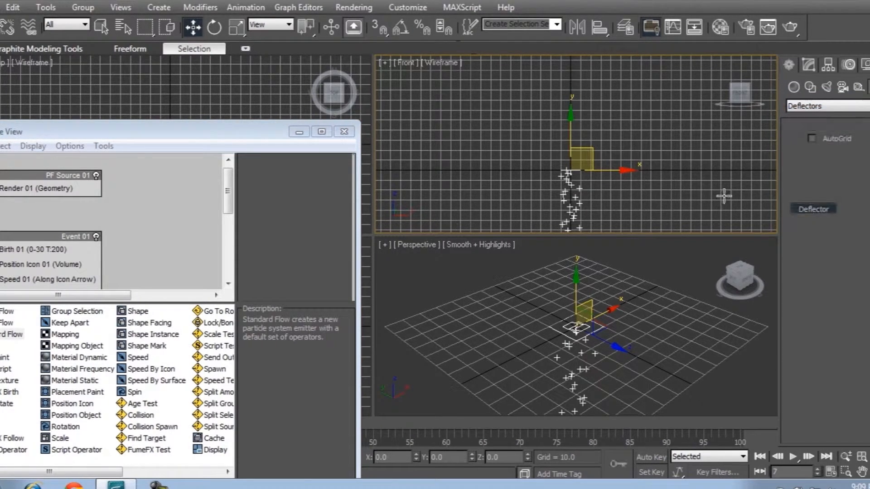
drag(384, 330, 772, 324)
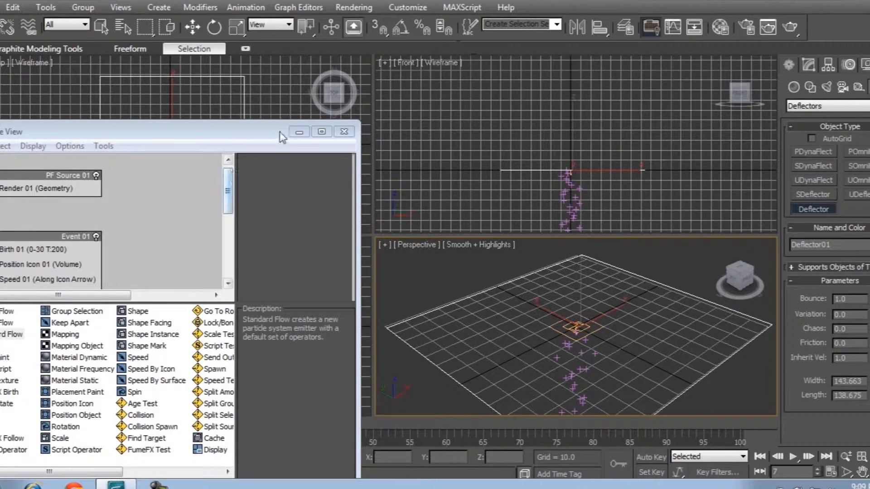
- Minimize Particle View and uniformly scale the deflector up to about 1425 percent
click(299, 132)
click(235, 27)
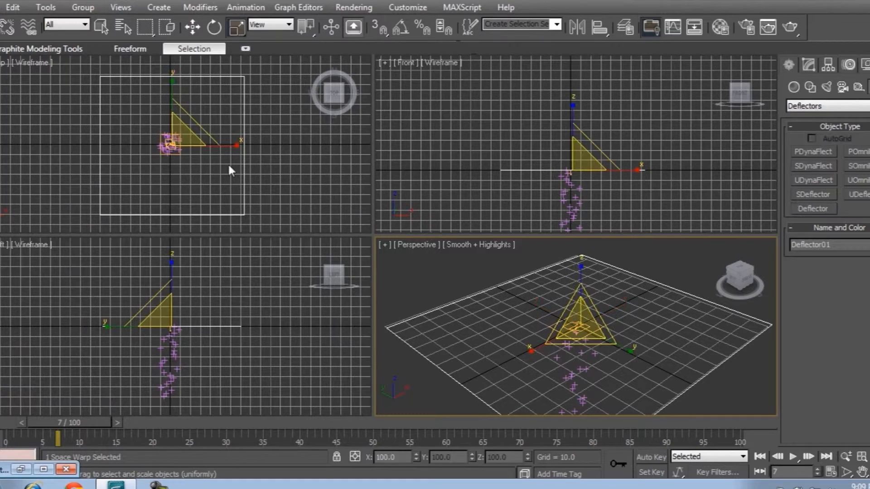
scroll(229, 165, down, 5)
drag(181, 137, 99, 424)
drag(183, 137, 147, 0)
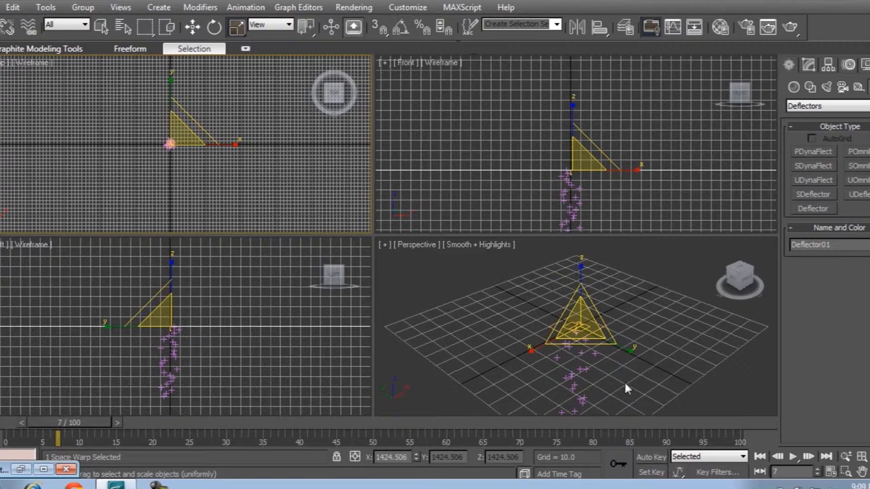
- Set the deflector's Bounce to 0
scroll(634, 345, down, 4)
click(805, 66)
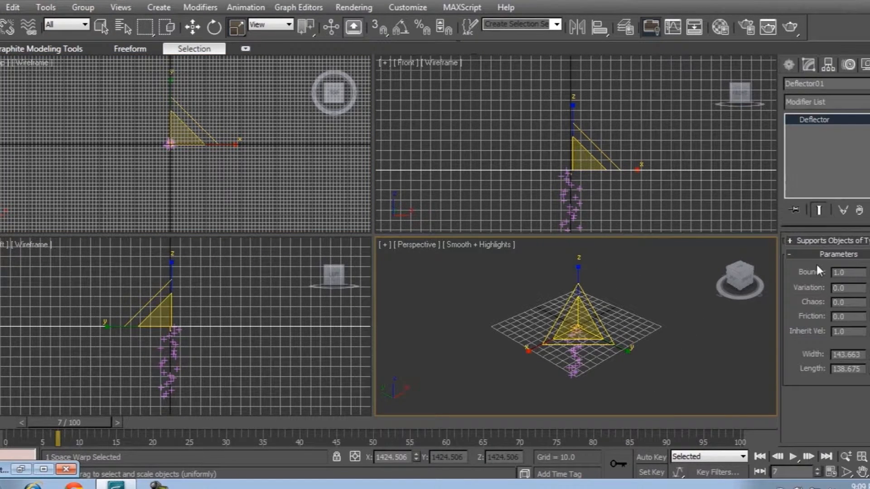
click(857, 273)
text(0)
key(Return)
middle_drag(633, 355, 580, 335)
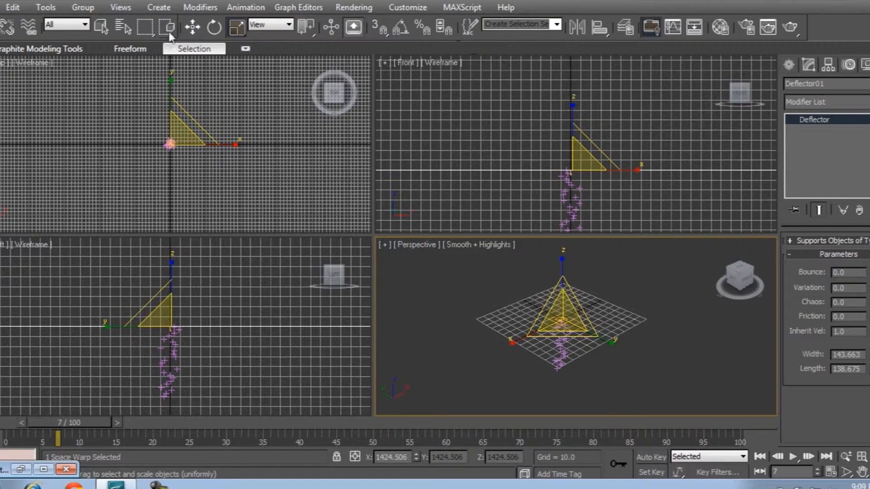
- Go to frame 4 and add a Collision test to Event 01, placed between Shape 01 and Display 01
click(193, 26)
drag(105, 428, 35, 438)
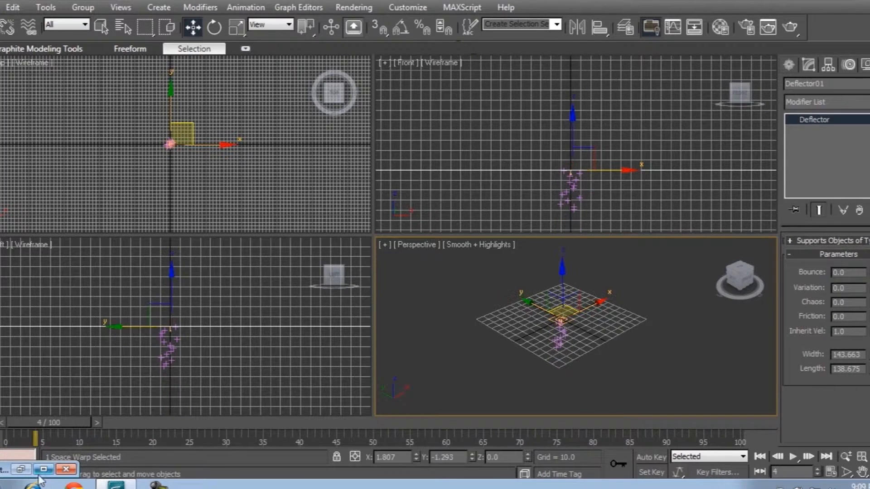
key(6)
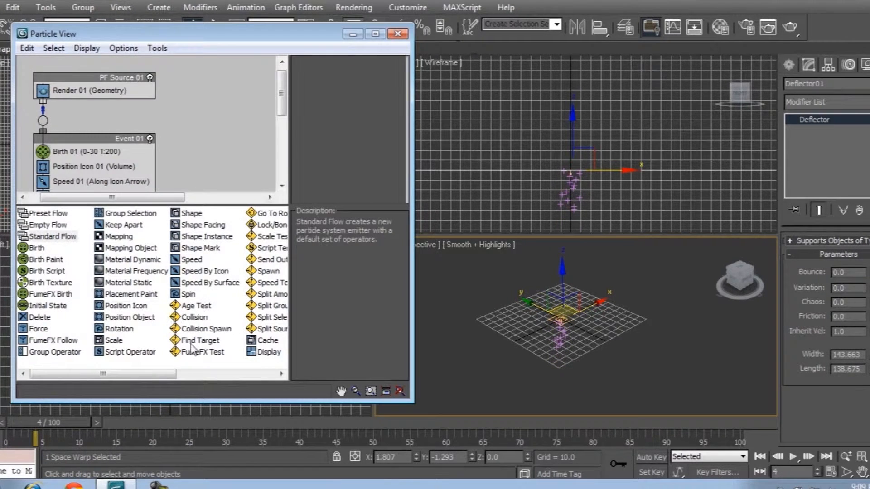
drag(195, 318, 83, 181)
scroll(260, 140, down, 3)
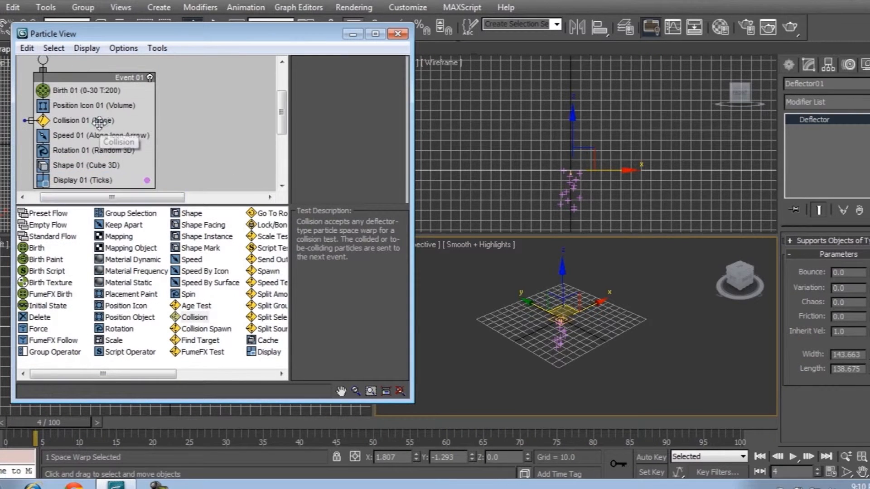
click(96, 124)
drag(93, 125, 87, 170)
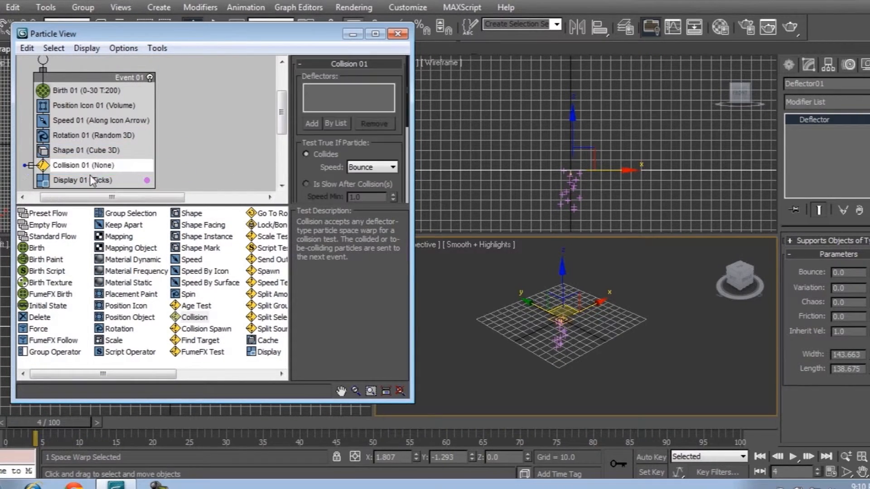
- Add Deflector01 to the Collision 01 test's deflectors by picking it in the viewport
click(312, 124)
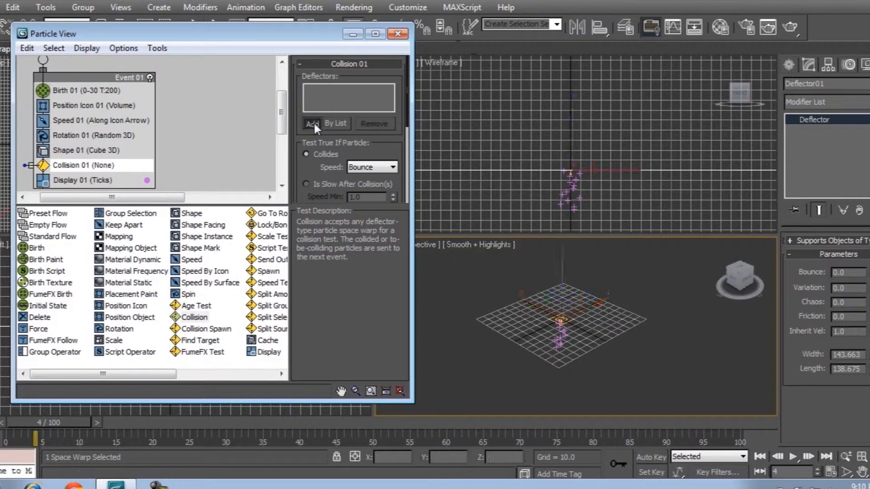
mouse_move(502, 320)
middle_down()
mouse_move(571, 380)
mouse_move(506, 310)
middle_up()
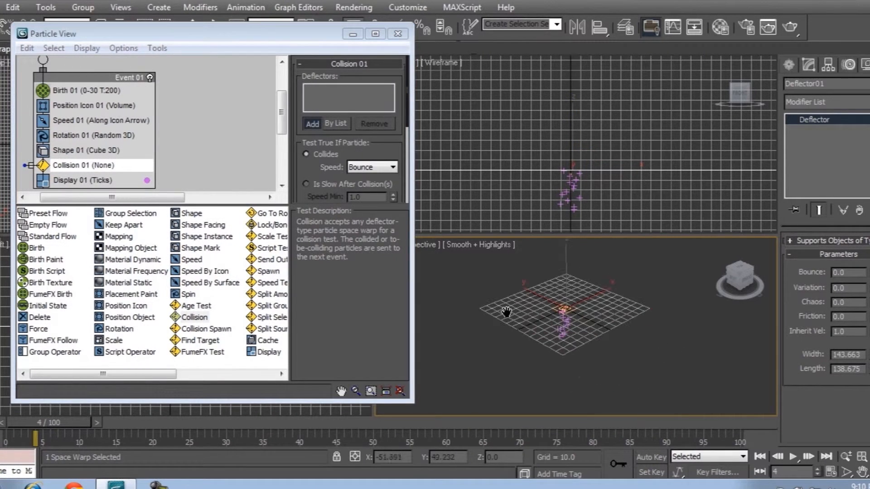
click(508, 172)
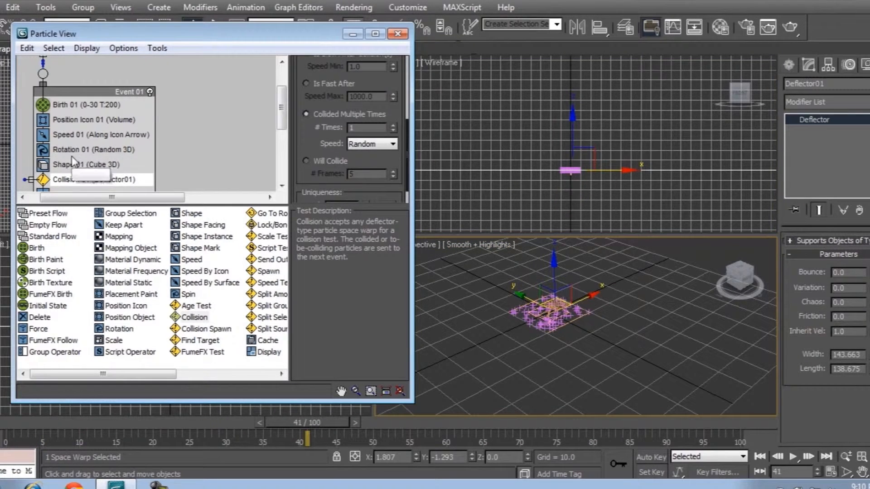
- Set the Speed 01 operator's speed to 480 and its divergence to 90
click(72, 163)
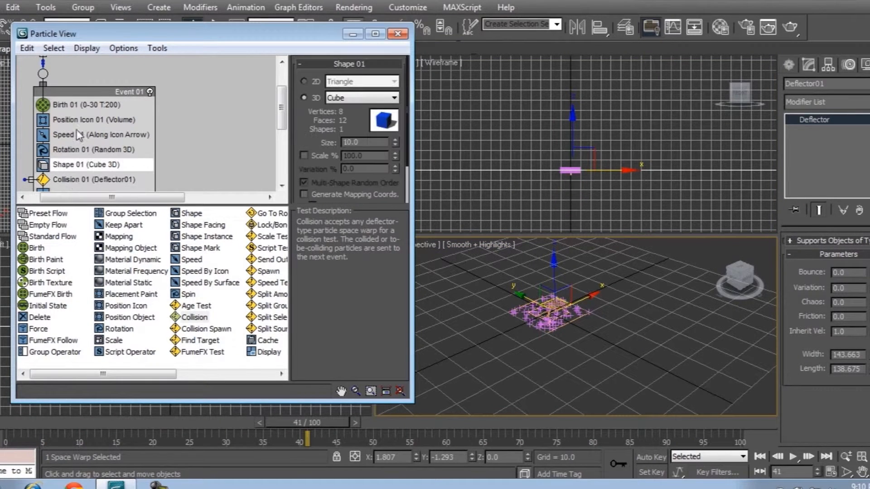
click(73, 135)
drag(392, 81, 398, 419)
drag(412, 39, 410, 44)
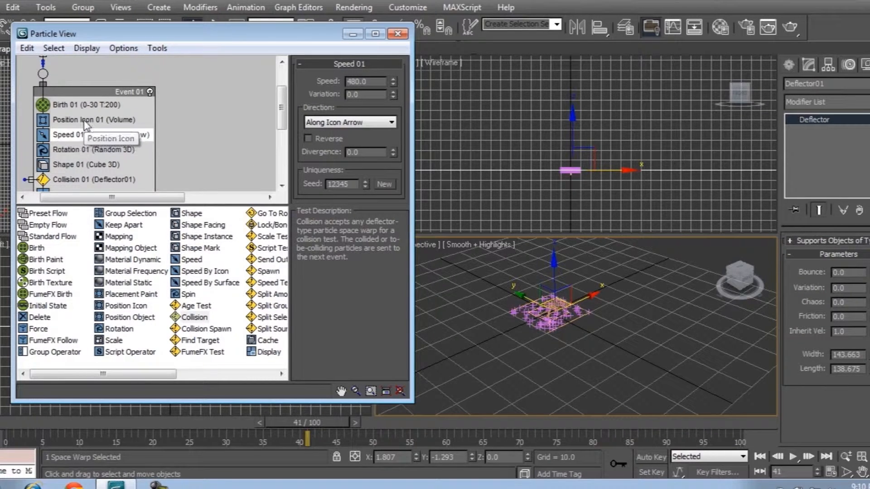
drag(362, 153, 299, 151)
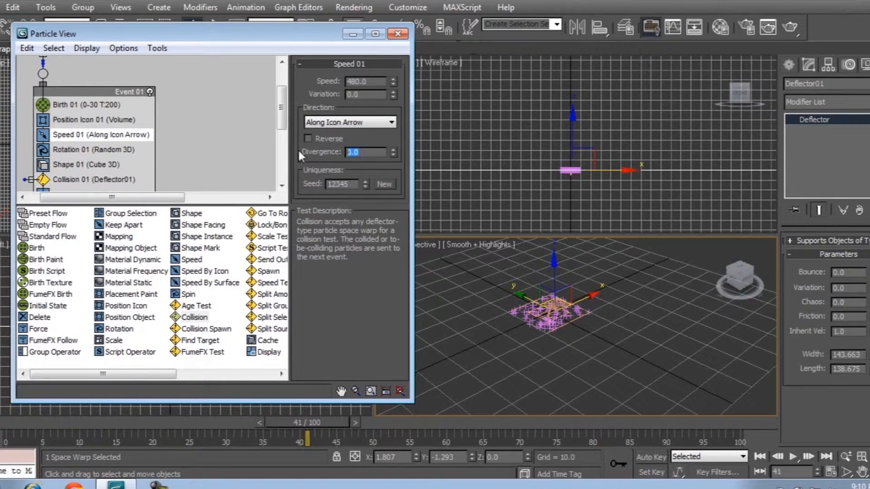
click(320, 161)
drag(375, 156, 283, 146)
text(90)
key(Return)
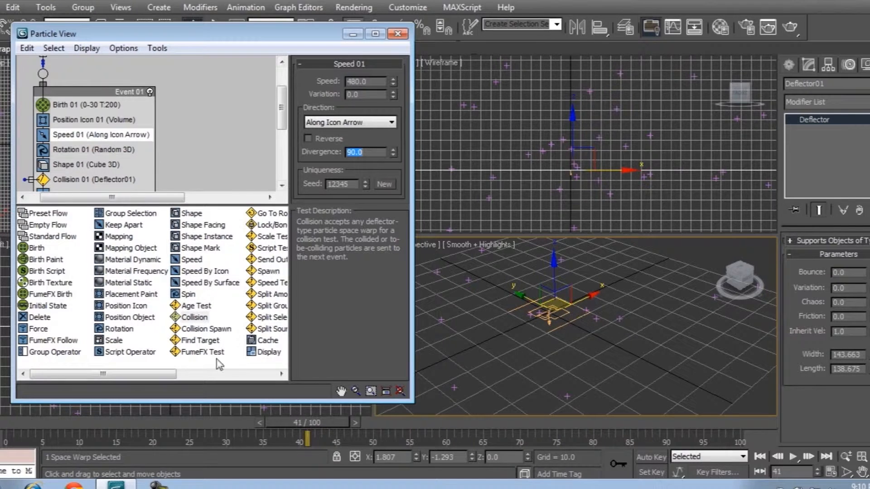
- Preview the particle spread on the timeline and set the Birth 01 operator's emit stop to 0
drag(200, 428, 78, 425)
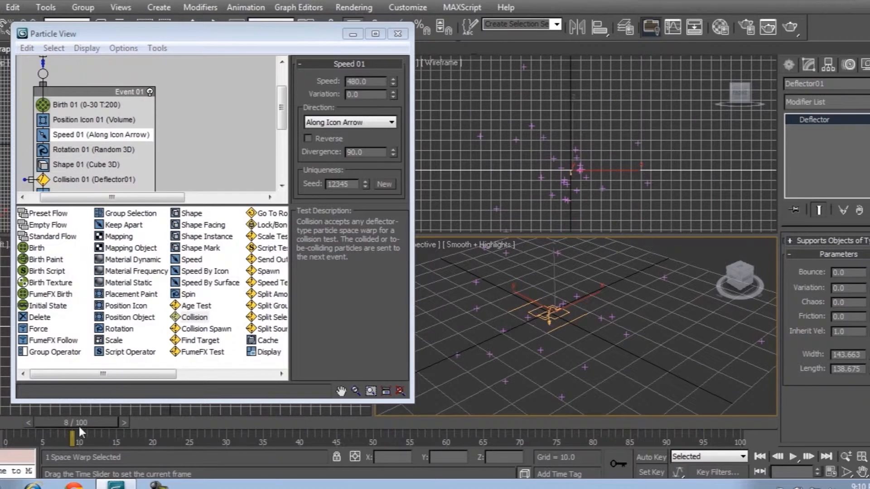
click(88, 104)
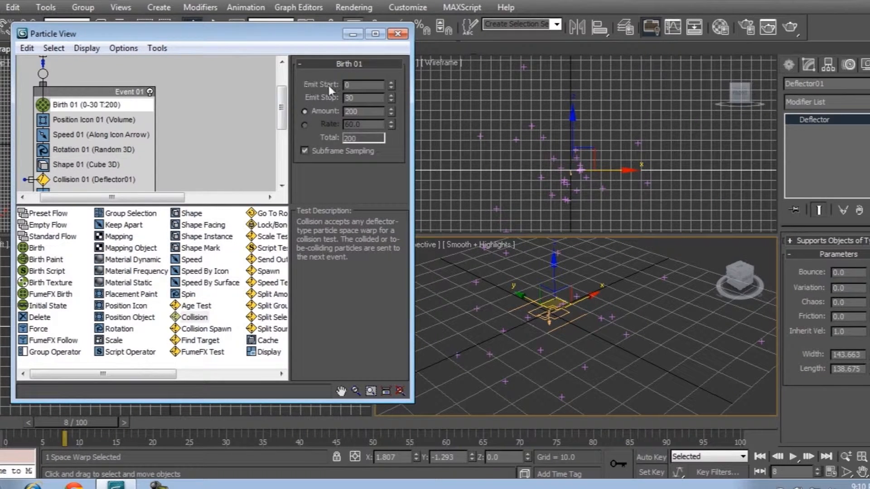
drag(365, 86, 317, 85)
key(Tab)
text(0)
key(Return)
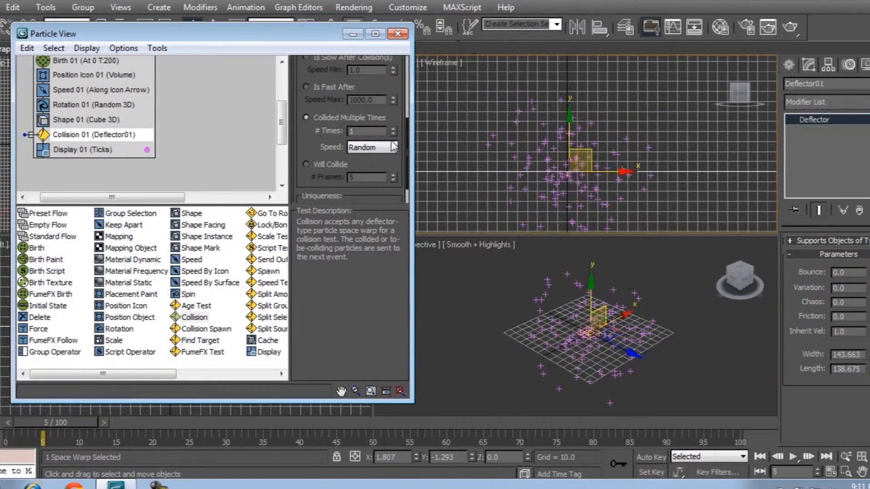
- Set the Collision 01 test's speed for Collided Multiple Times to Bounce and preview the particles at frame 8
click(393, 147)
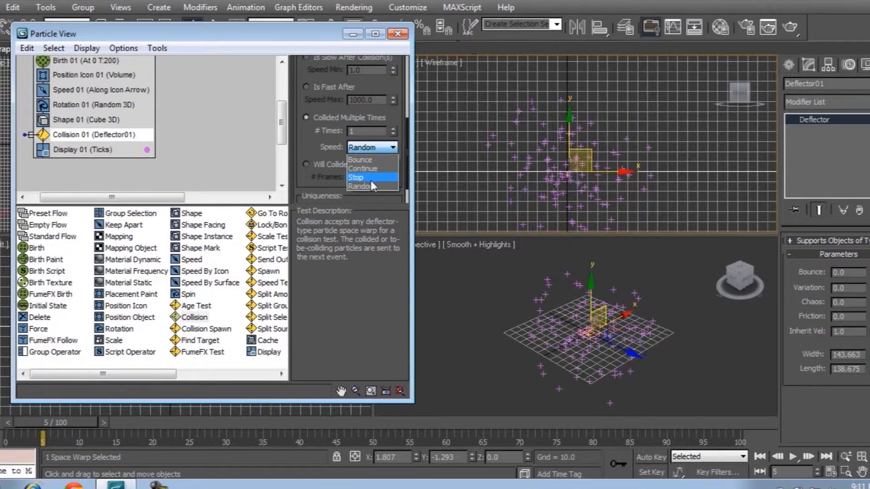
click(365, 161)
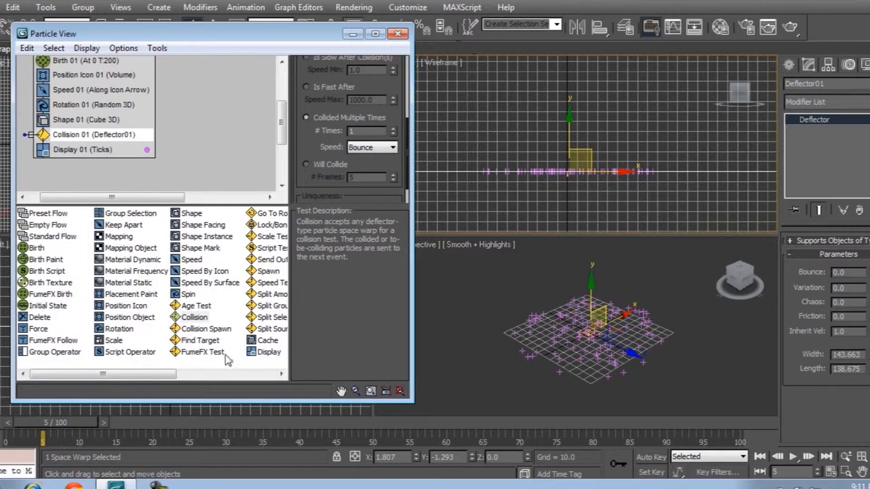
mouse_move(81, 421)
mouse_down()
mouse_move(51, 423)
mouse_move(200, 436)
mouse_move(162, 446)
mouse_move(32, 426)
mouse_move(101, 426)
mouse_move(28, 424)
mouse_move(73, 423)
mouse_up()
- Insert a Delete operator in Event 01 that removes particles by age, with a life span of 5 and a variation of 3
drag(40, 318, 68, 120)
click(70, 122)
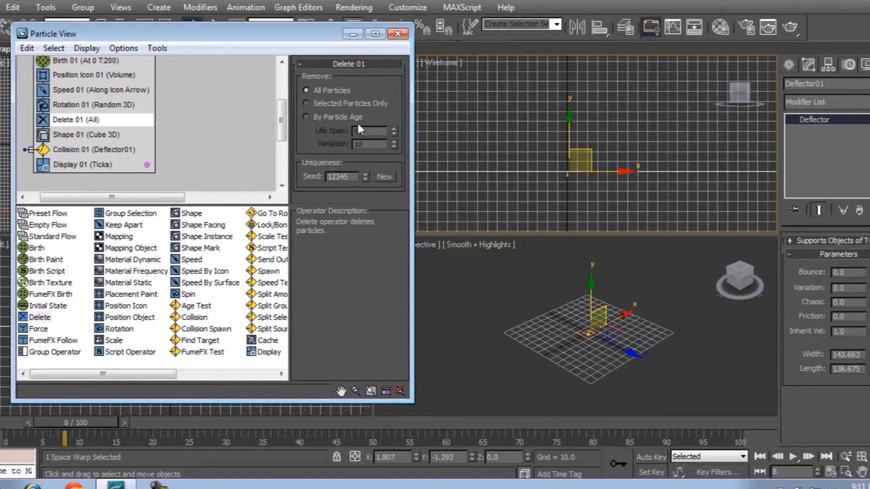
click(329, 117)
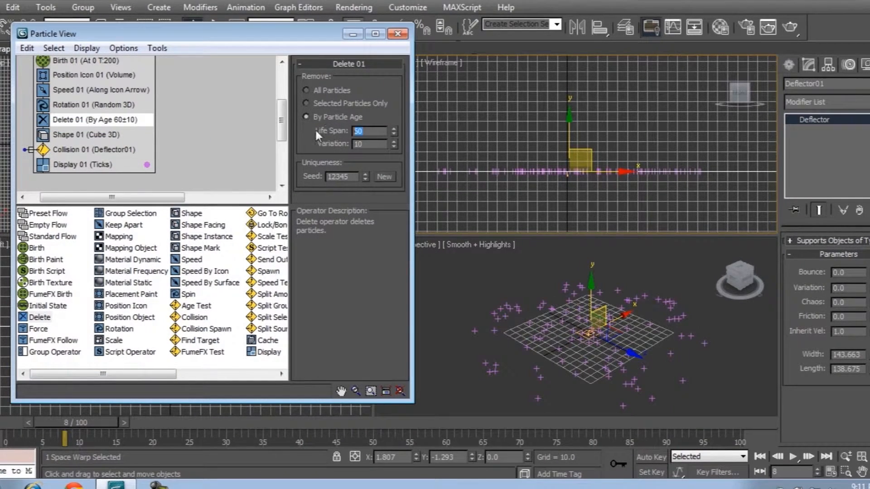
text(5)
key(Return)
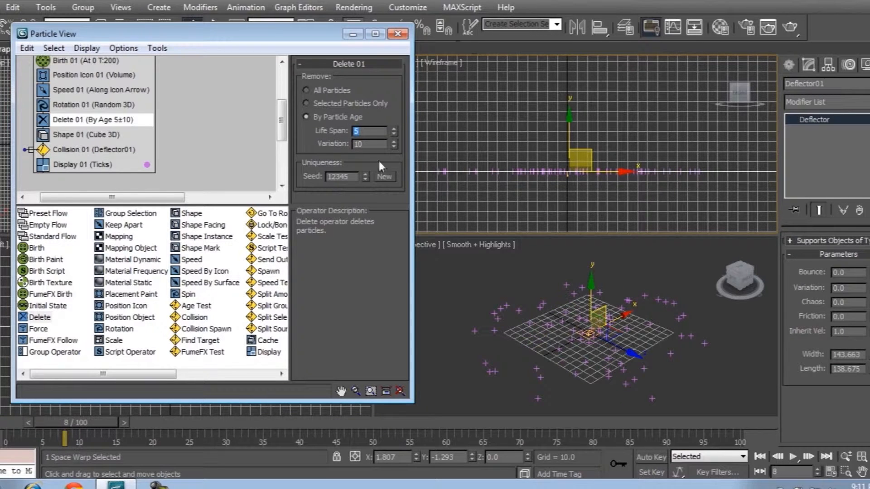
text(3)
key(Return)
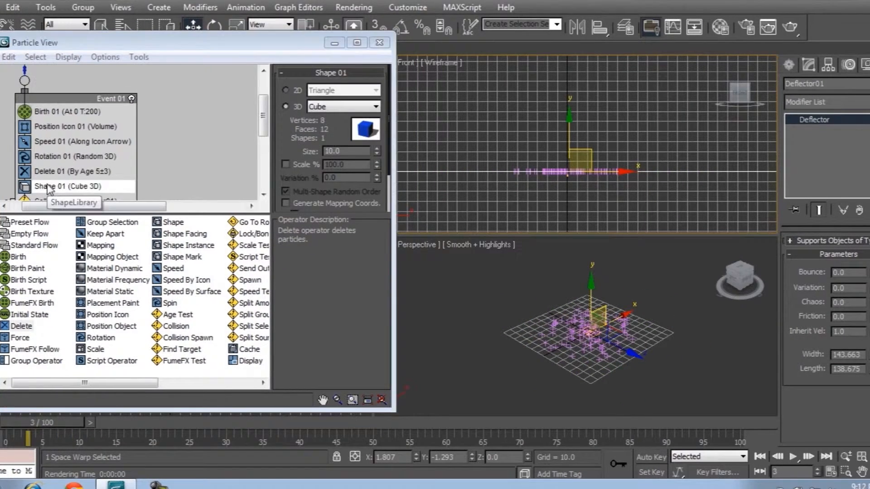
- Delete the Shape 01 and Rotation 01 operators from Event 01
right_click(48, 185)
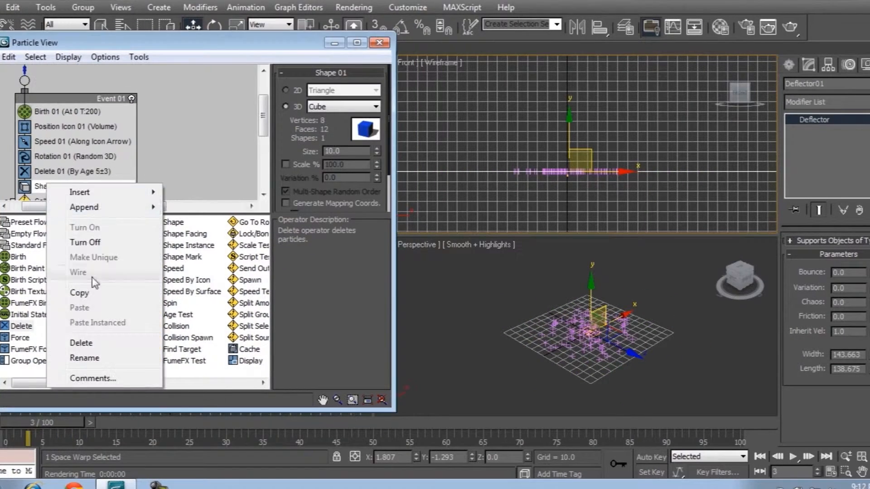
click(81, 342)
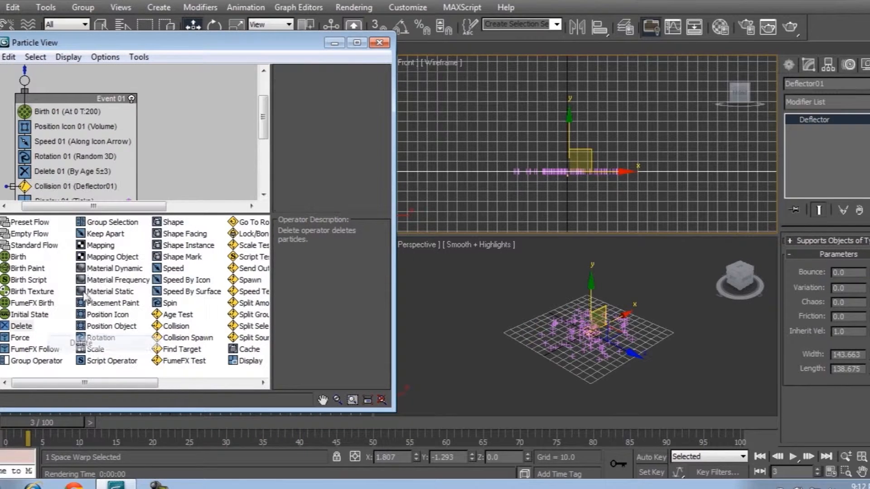
right_click(52, 158)
click(98, 317)
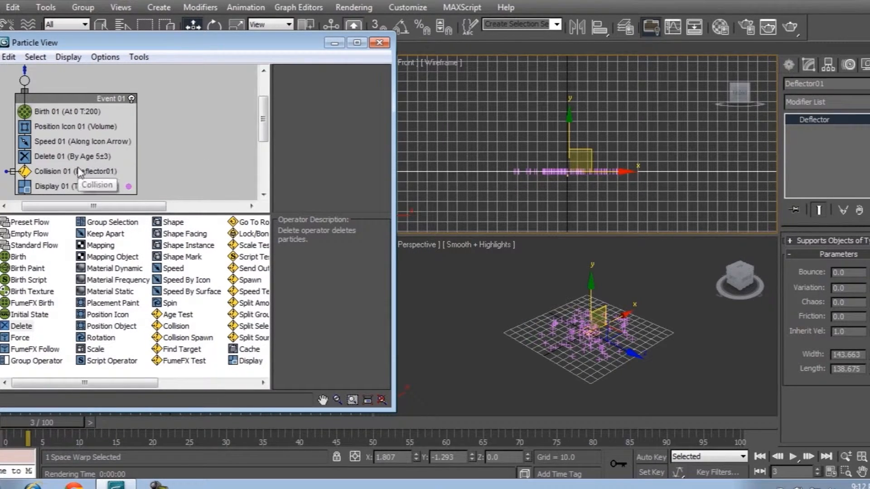
- Inspect the Display 01 operator's settings and the PF Source 01 node in the event display
click(65, 186)
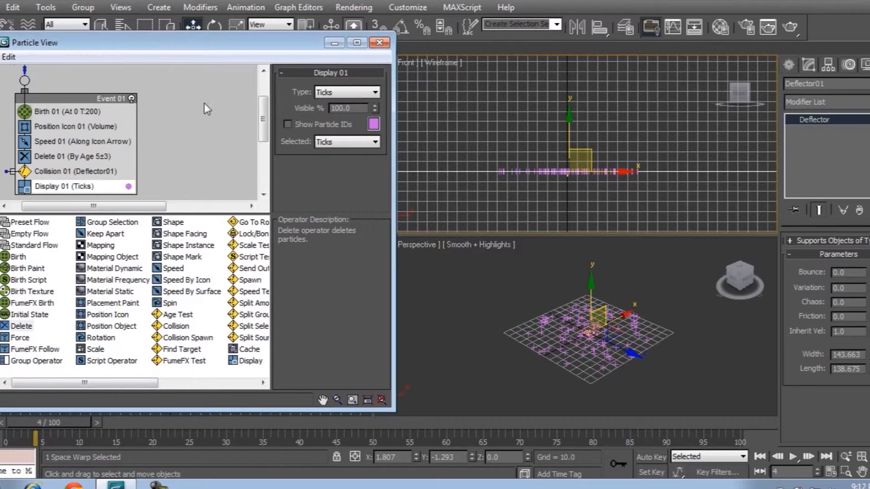
middle_drag(204, 102, 194, 151)
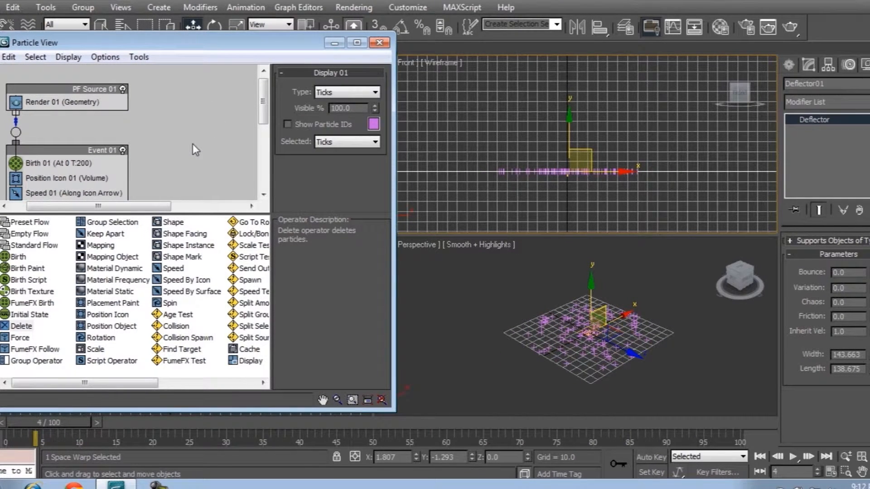
- Clone the PF Source 01 node beside the original, using Copy for both operators and the particle system
middle_drag(193, 149, 212, 142)
drag(200, 73, 30, 211)
click(183, 124)
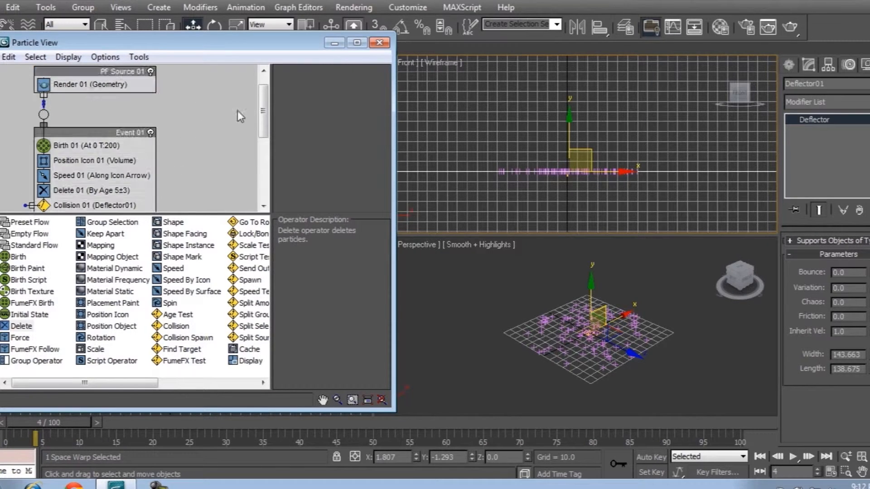
drag(261, 110, 263, 97)
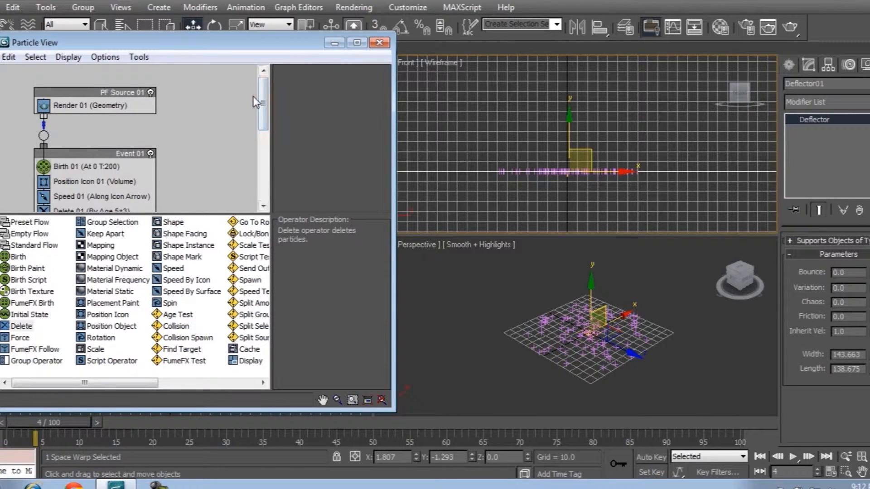
shift+drag(113, 93, 255, 91)
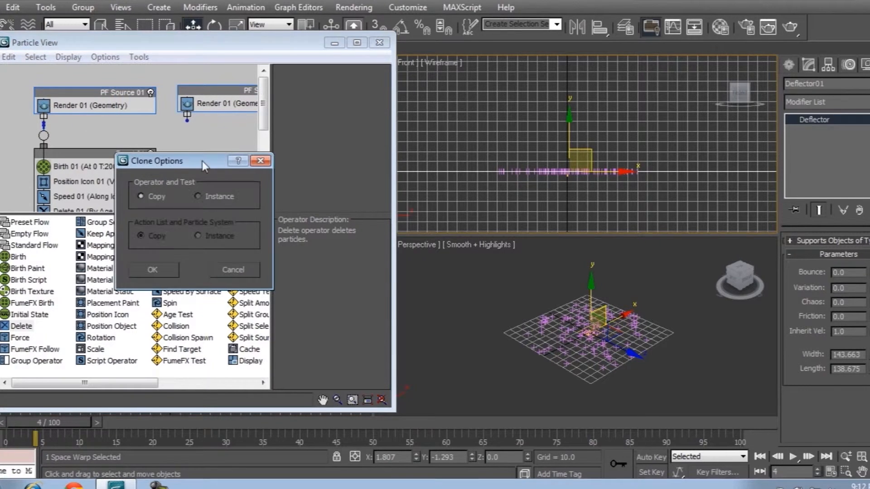
click(157, 268)
- Duplicate Event 01 beneath the cloned particle source and wire that source's output to the duplicated event
middle_drag(189, 173, 138, 154)
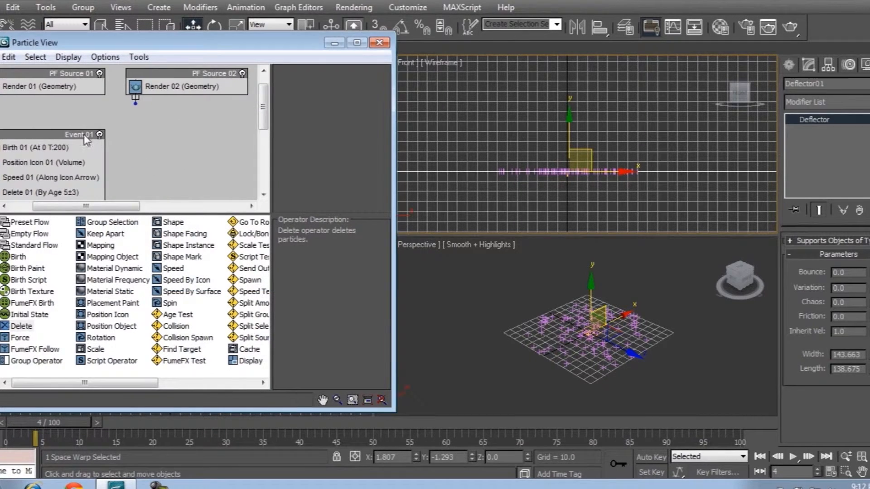
click(75, 135)
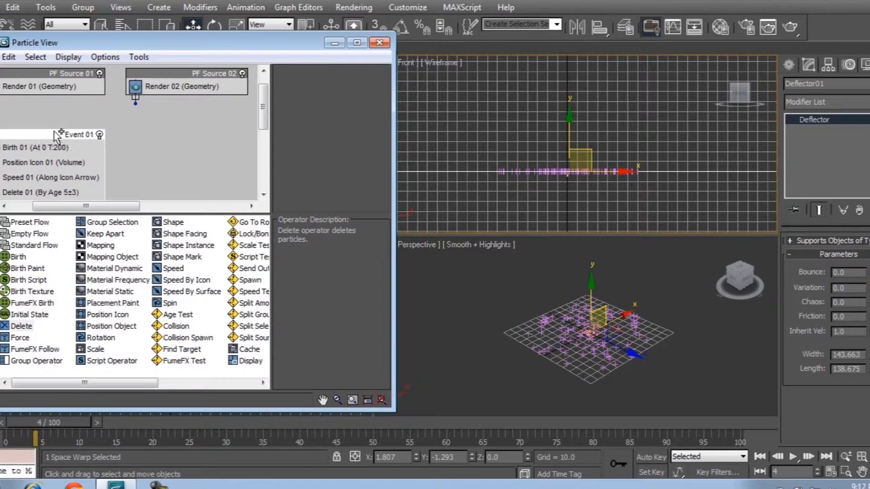
shift+drag(55, 134, 202, 146)
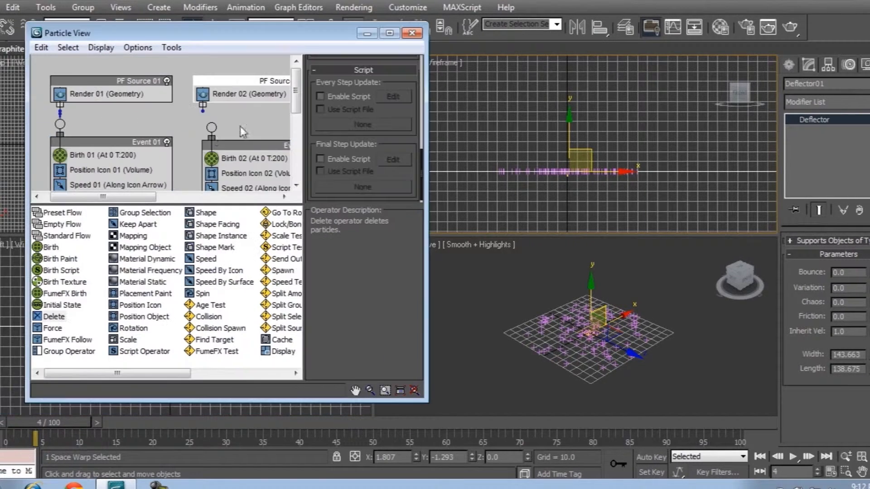
drag(212, 127, 203, 110)
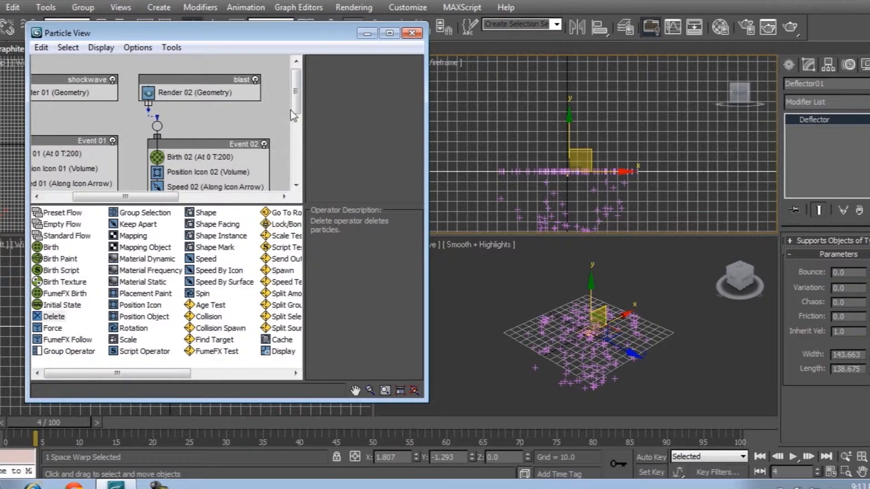
- Delete the Collision 02 test from Event 02
scroll(294, 115, down, 3)
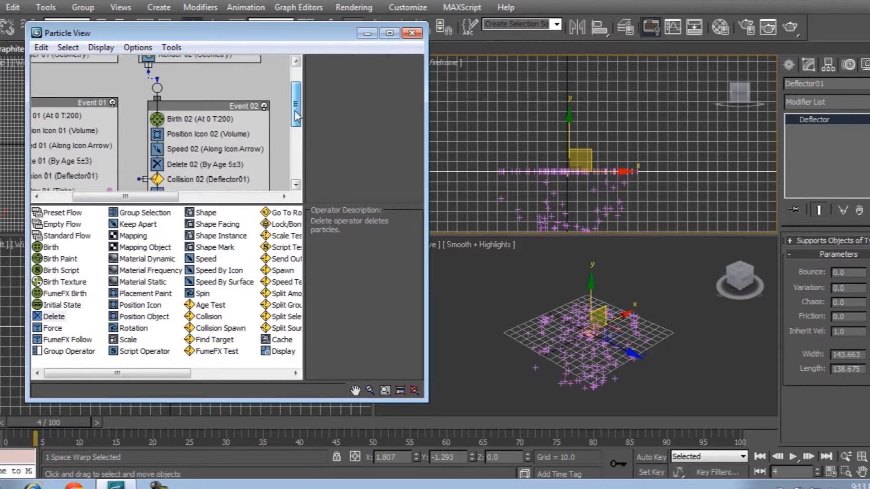
click(200, 134)
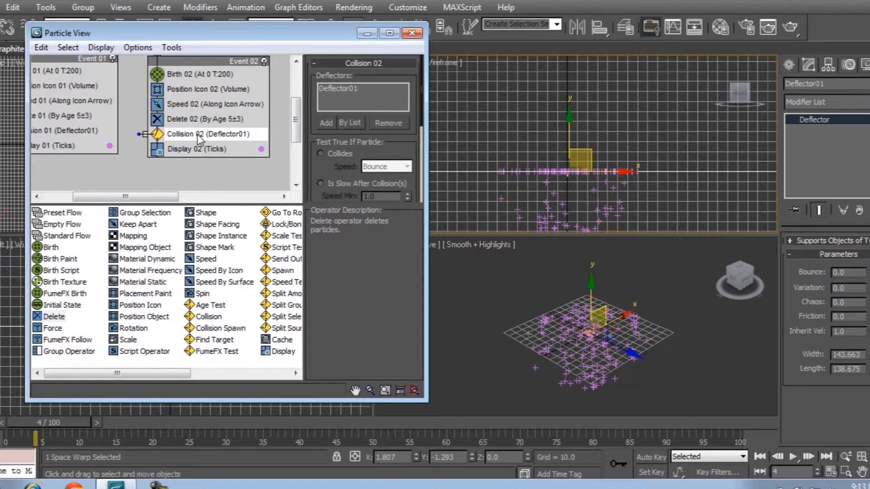
key(Delete)
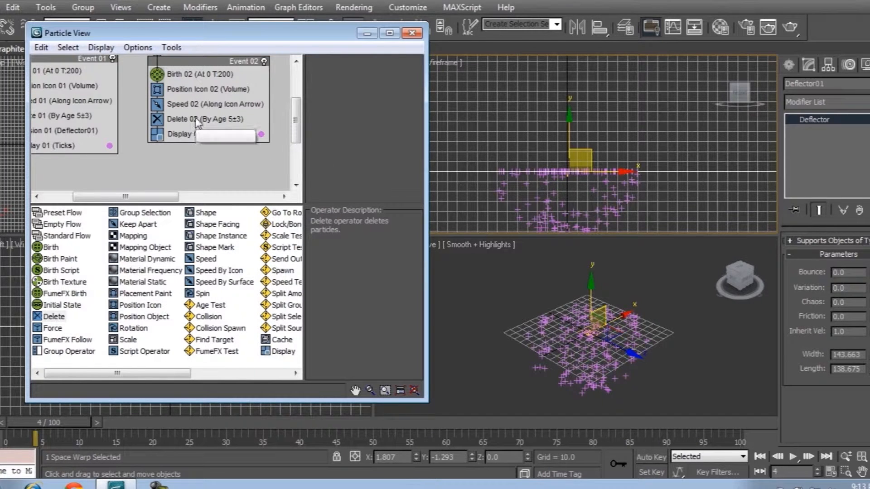
- Reverse the Speed 02 direction in Event 02, set its divergence to 45, and return the timeline to frame 0
click(196, 105)
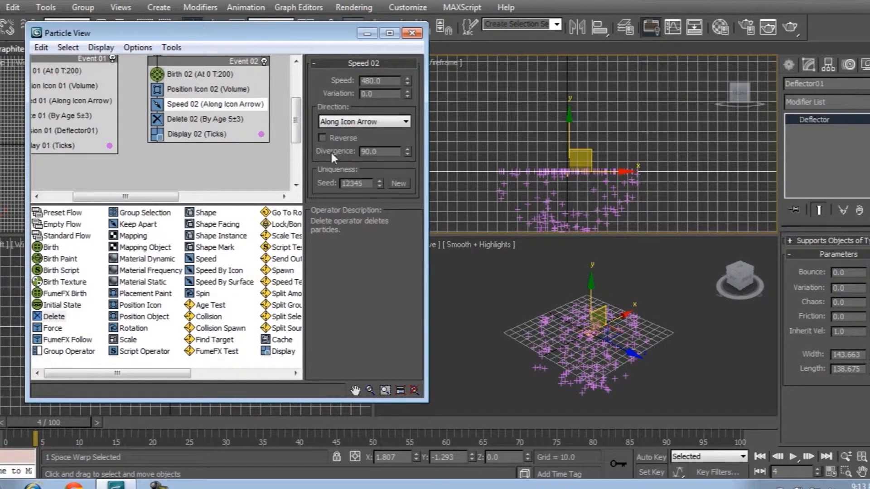
click(330, 137)
key(slash)
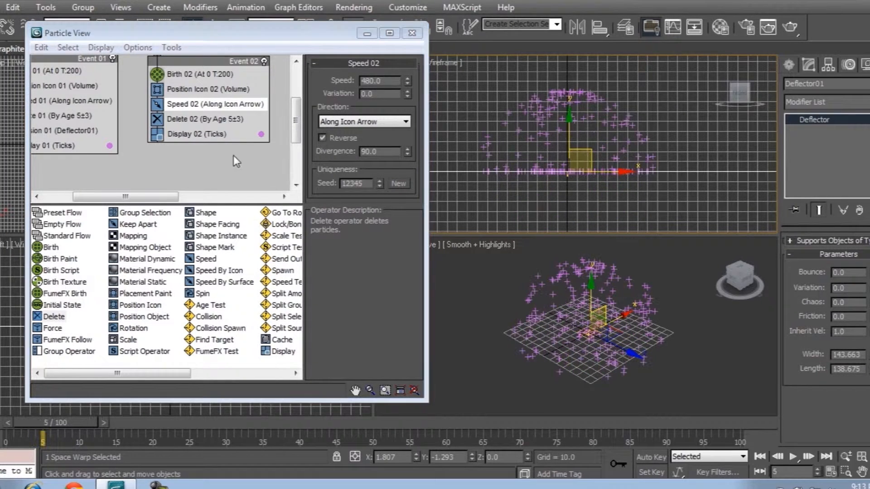
drag(407, 154, 406, 215)
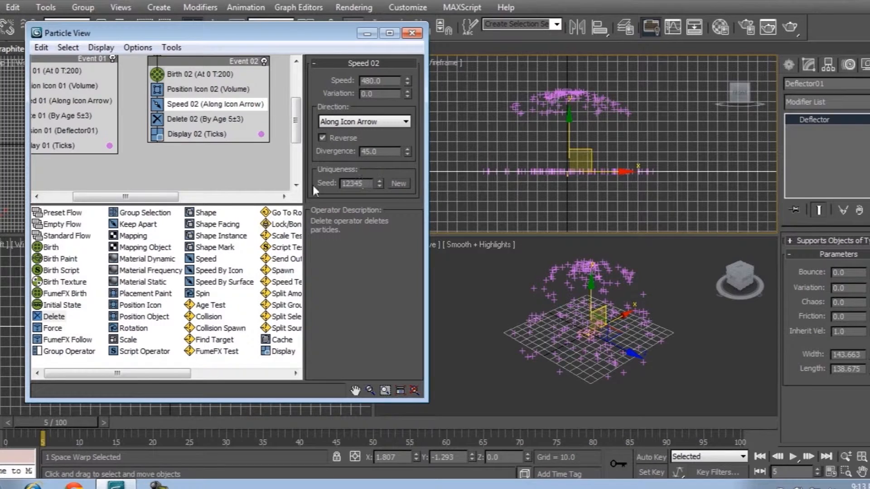
drag(86, 427, 65, 432)
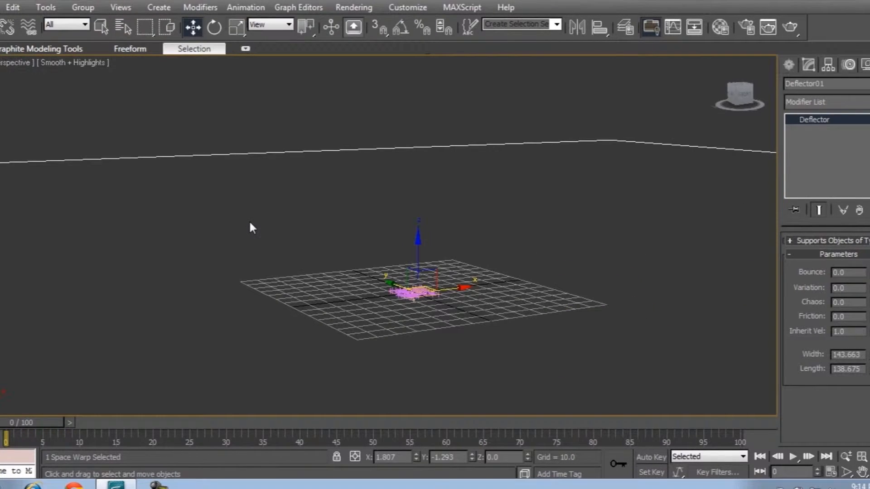
- Create a camera from a low, front-facing perspective view that frames the deflector, and clear the selection
key(f)
key(p)
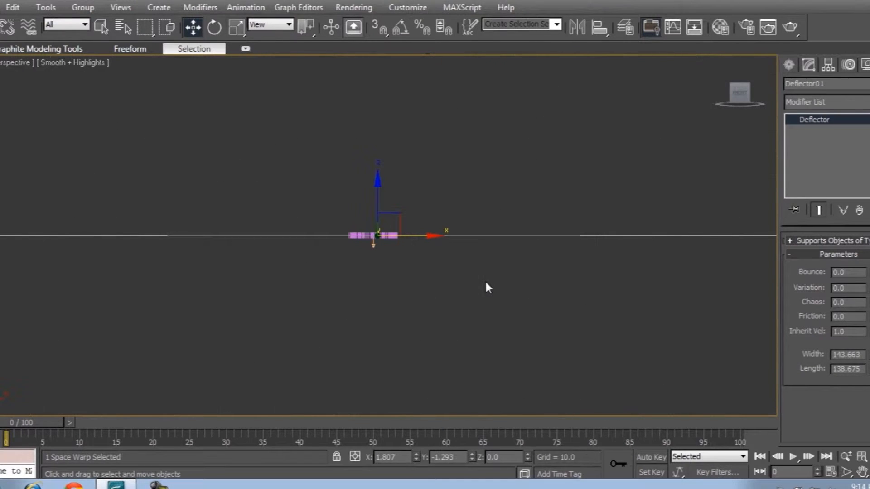
alt+middle_drag(501, 252, 493, 325)
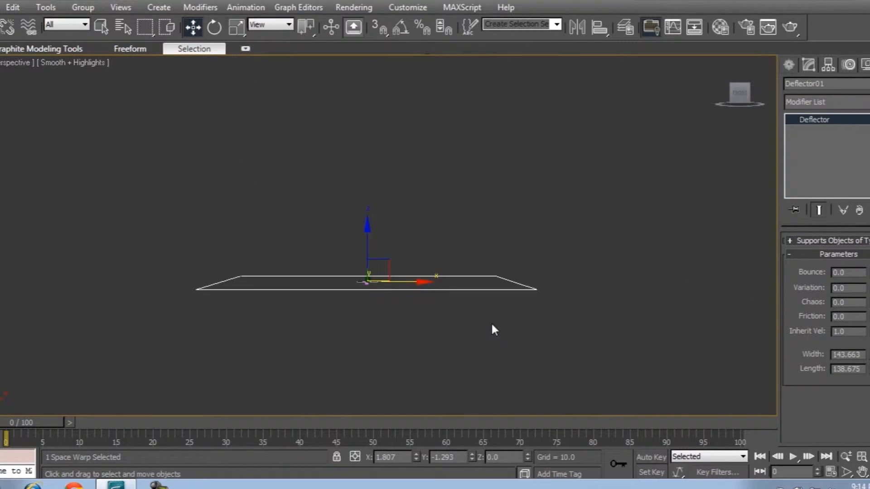
scroll(491, 325, up, 2)
scroll(493, 327, up, 2)
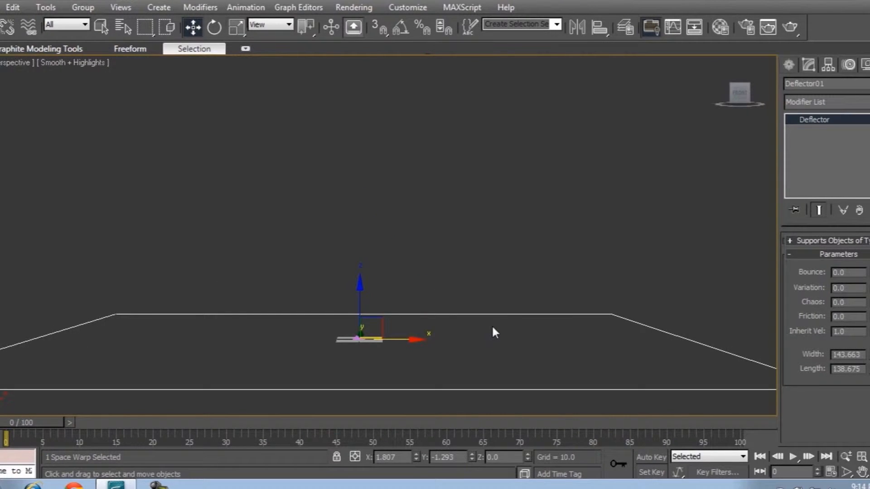
key(ctrl+c)
click(517, 196)
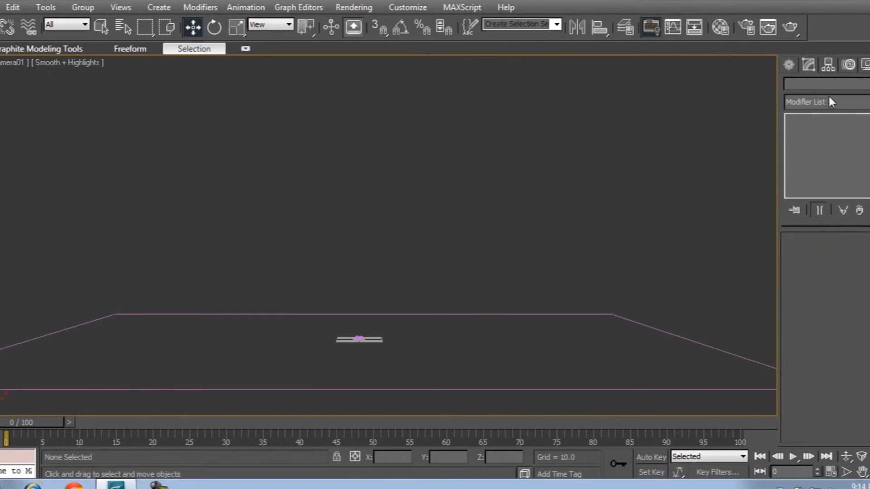
- Draw a FumeFX simulation container around the particle emitters, about 46 wide, 57 long and 9 high
click(803, 220)
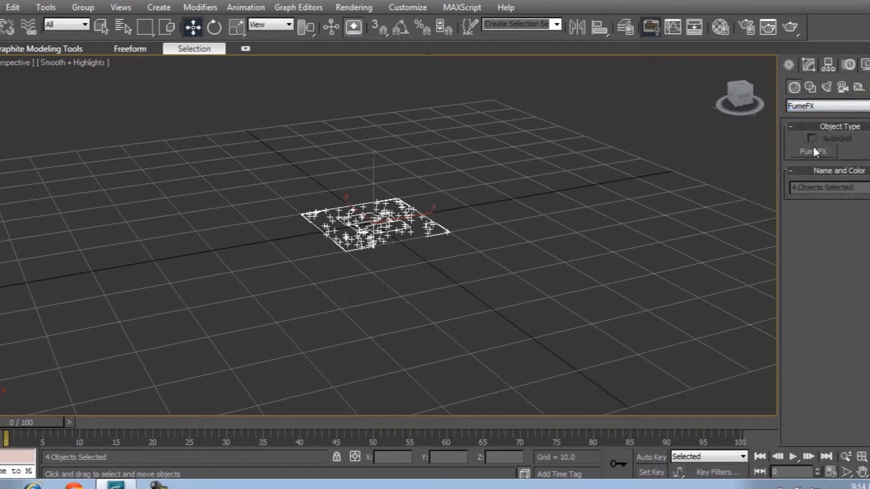
click(813, 150)
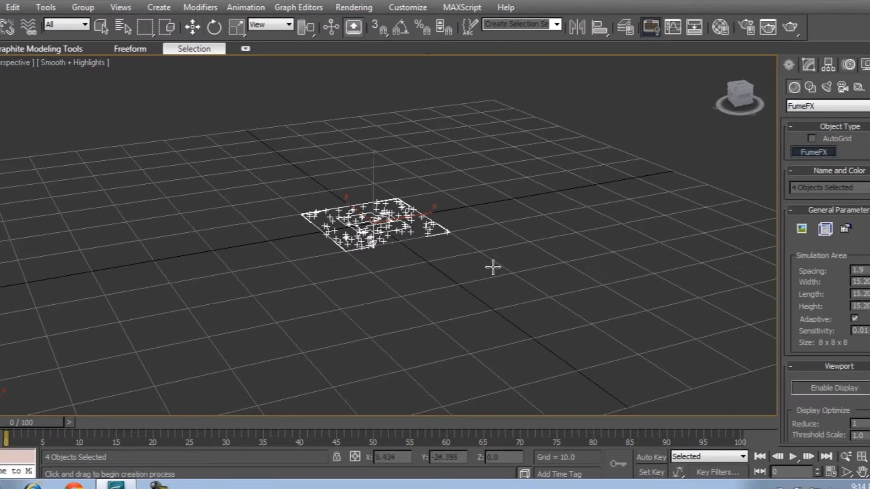
drag(223, 184, 585, 241)
click(590, 196)
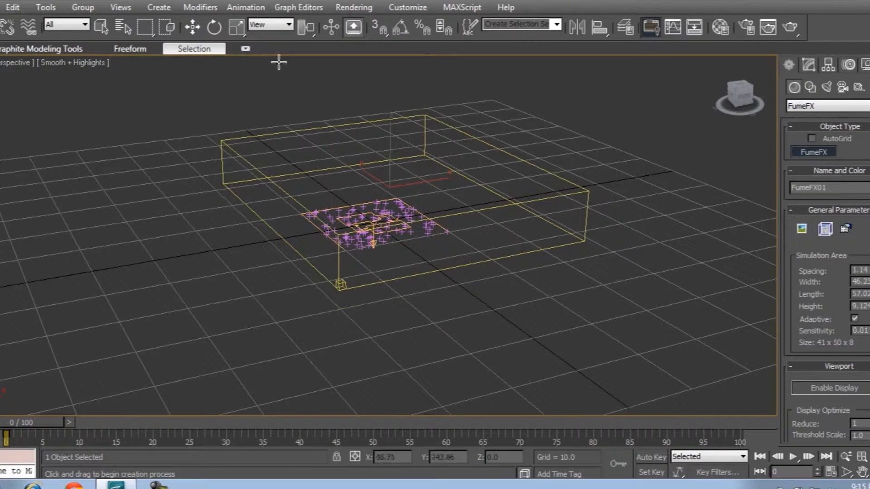
click(192, 27)
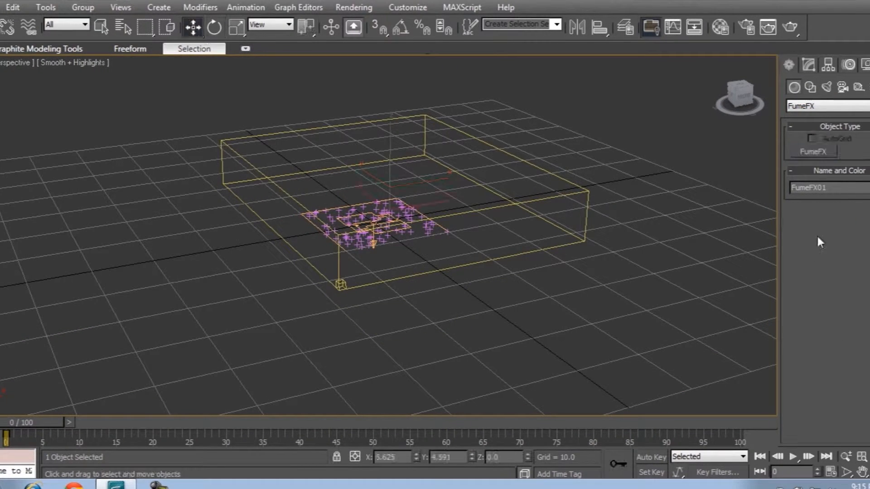
- Align the FumeFX container to the shockwave source in X and Y only, pivot point to pivot point
click(809, 65)
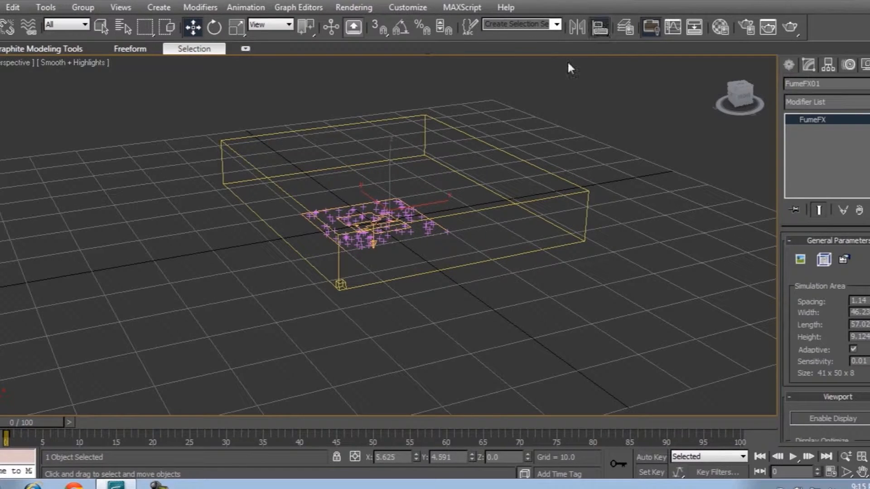
click(599, 27)
click(374, 236)
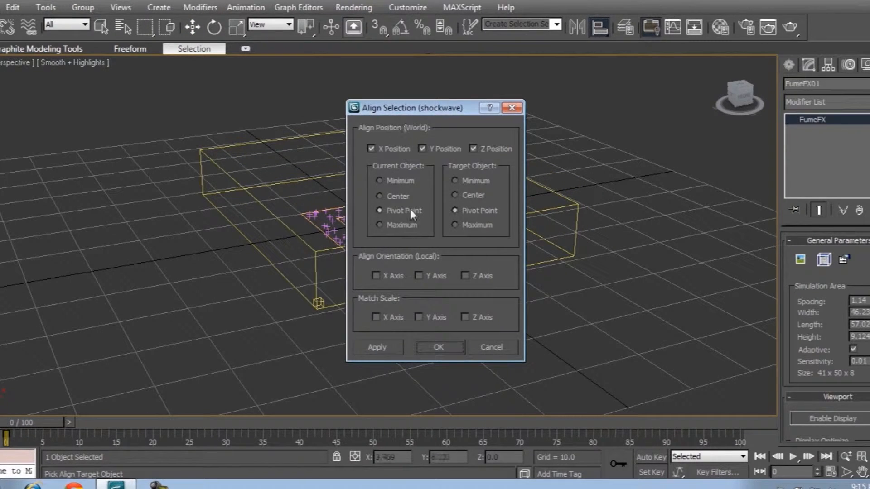
drag(447, 110, 746, 96)
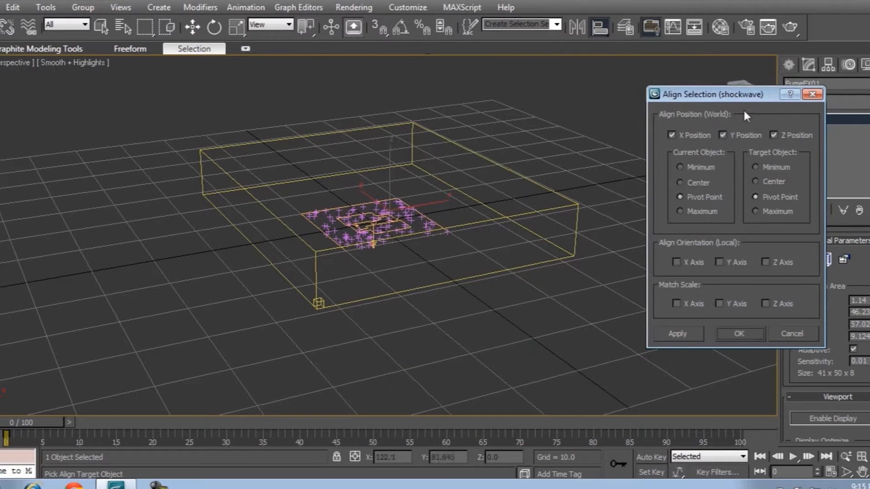
click(724, 135)
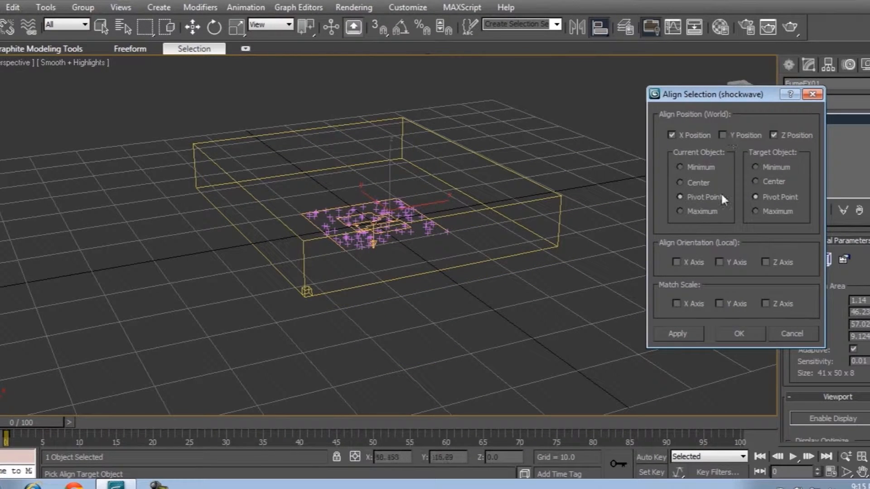
click(723, 135)
click(778, 135)
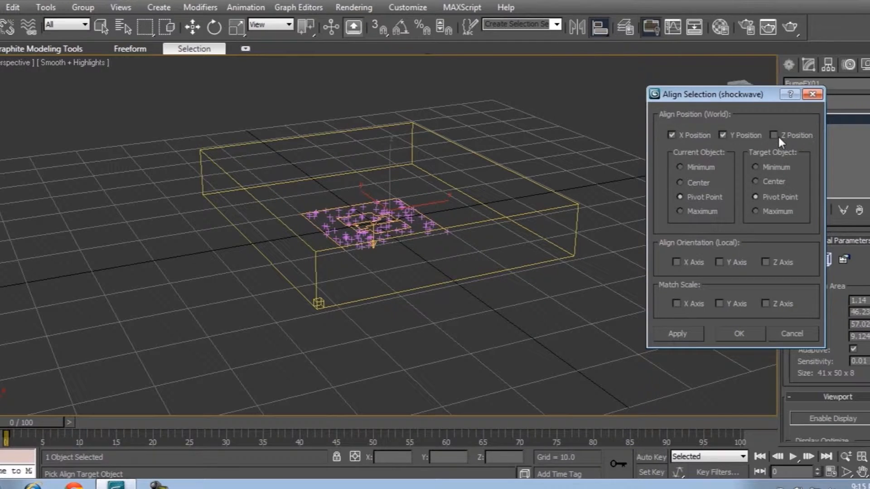
click(726, 336)
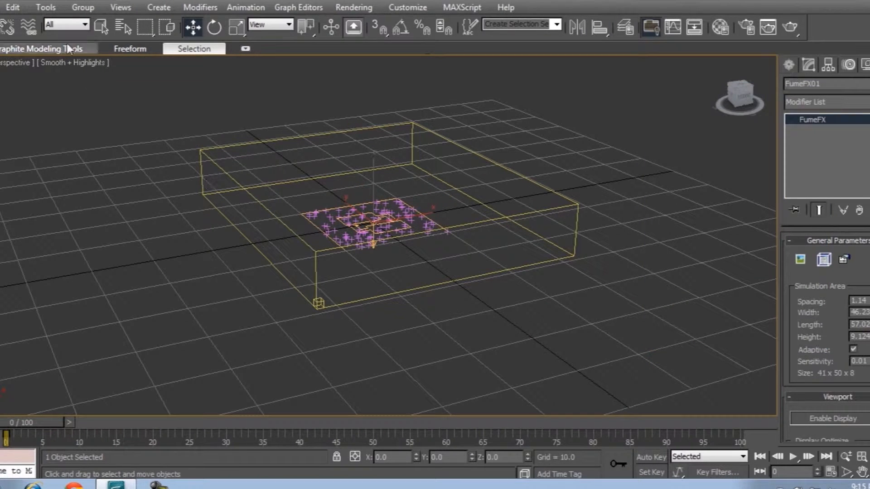
click(194, 28)
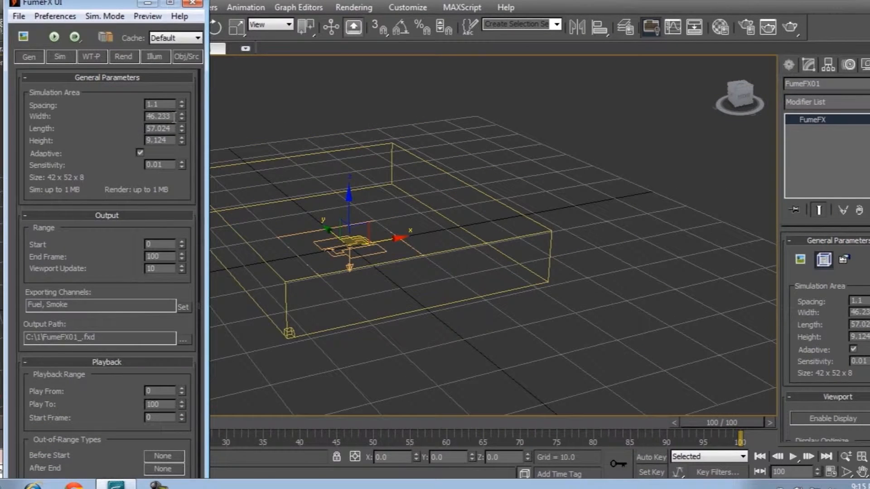
- Set the FumeFX simulation area's width, length and height to 400 each and its spacing to 4
drag(175, 116, 100, 115)
key(Tab)
text(400)
key(Tab)
text(40)
key(Return)
drag(164, 105, 113, 103)
text(4)
key(Return)
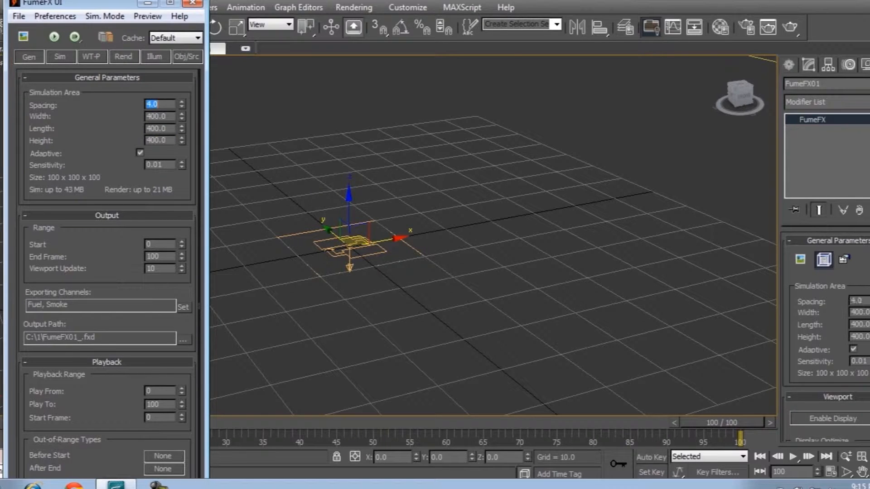
scroll(462, 264, down, 2)
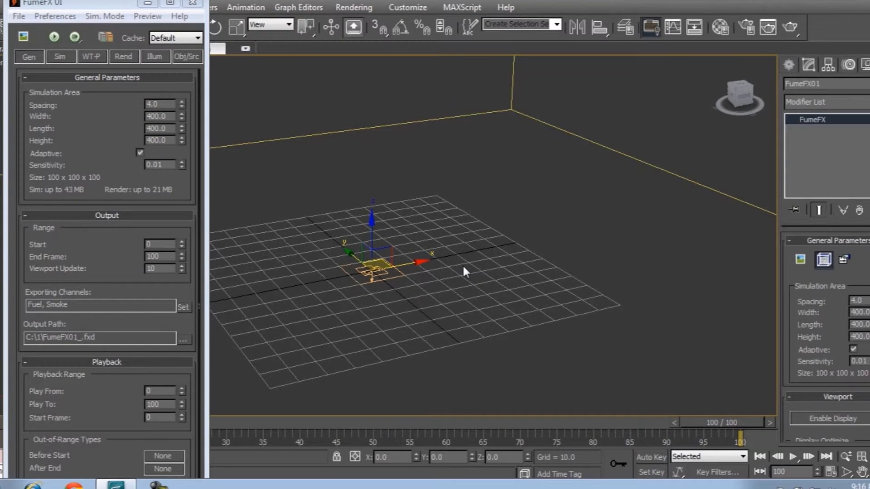
key(f)
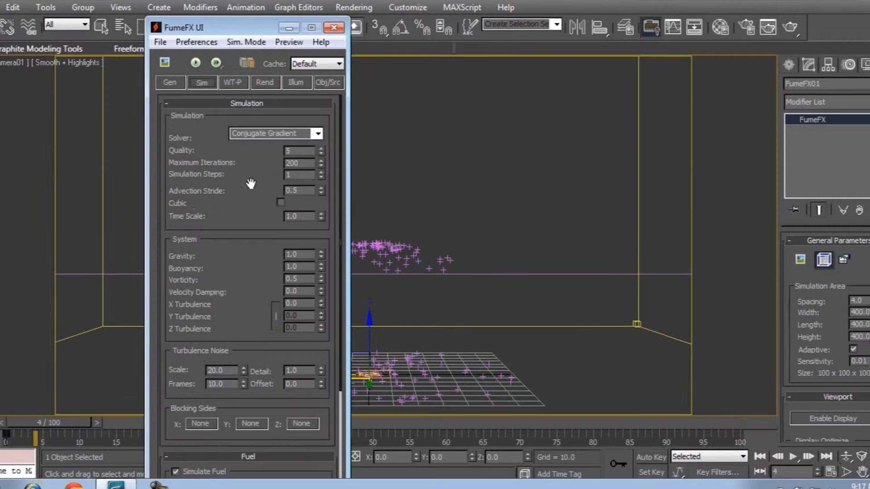
- Reduce the FumeFX simulation's maximum iterations, and set Advection Stride and Vorticity to 1.0 each
double_click(294, 163)
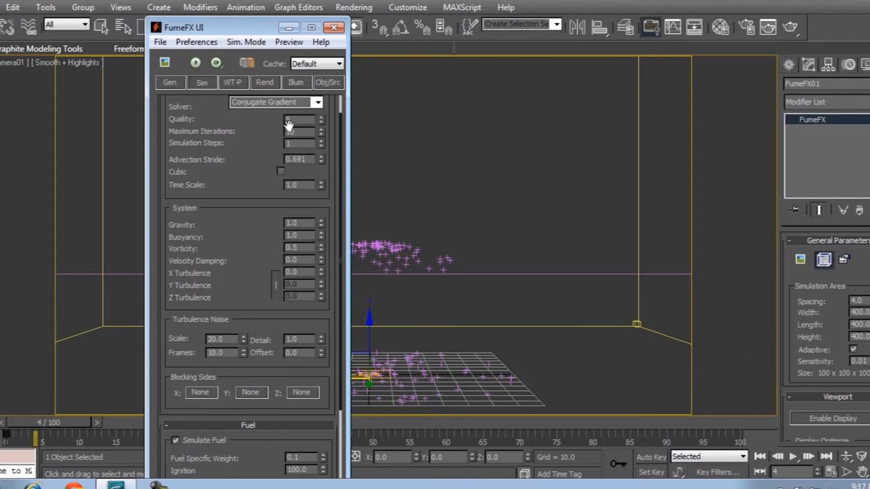
drag(321, 156, 344, 332)
scroll(320, 198, down, 2)
drag(326, 182, 330, 71)
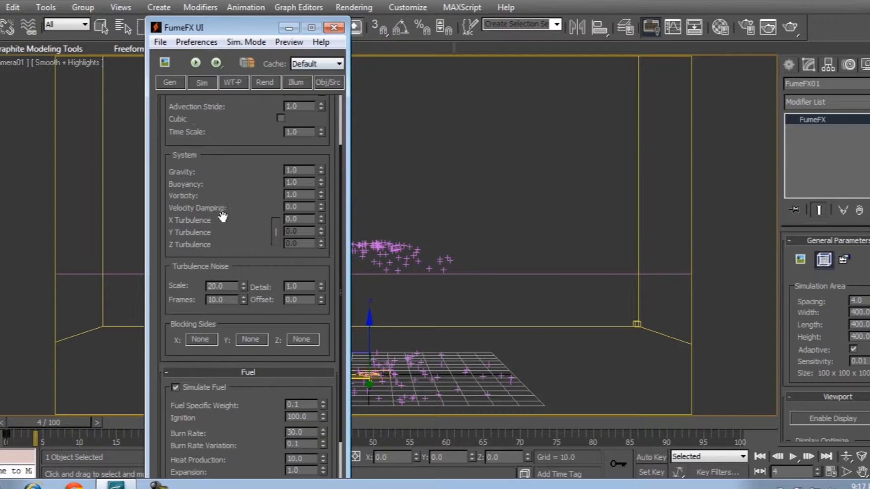
drag(214, 246, 217, 217)
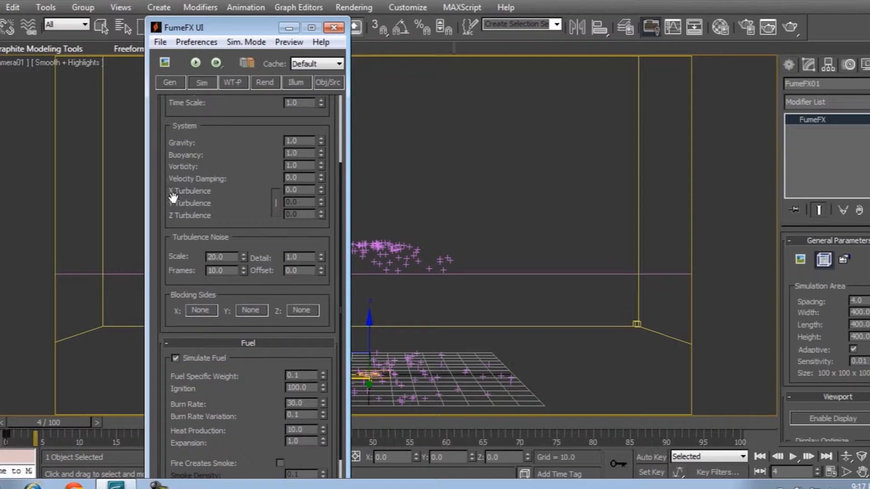
- Set the FumeFX simulation's X Turbulence to 4
double_click(307, 192)
text(4)
key(Return)
click(237, 234)
- Turn on Auto Key and animate X Turbulence to hold at 4 on frame 5 and drop to 0 on frame 6
click(657, 456)
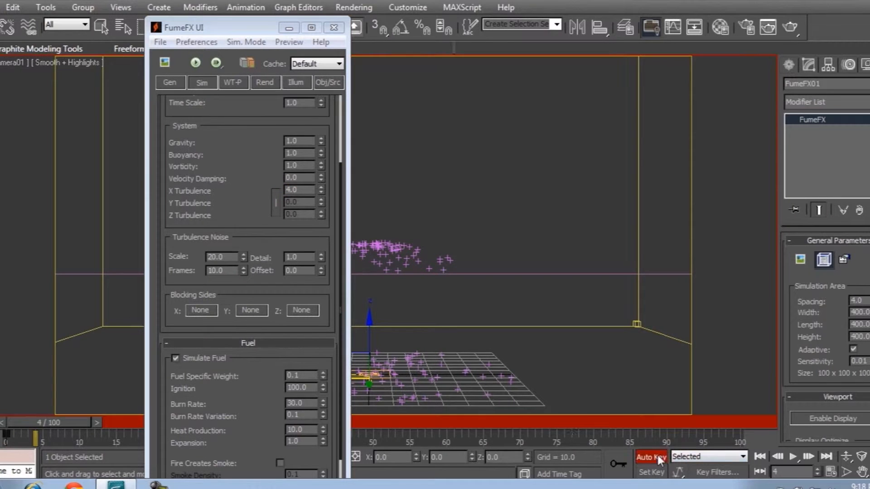
drag(53, 428, 88, 428)
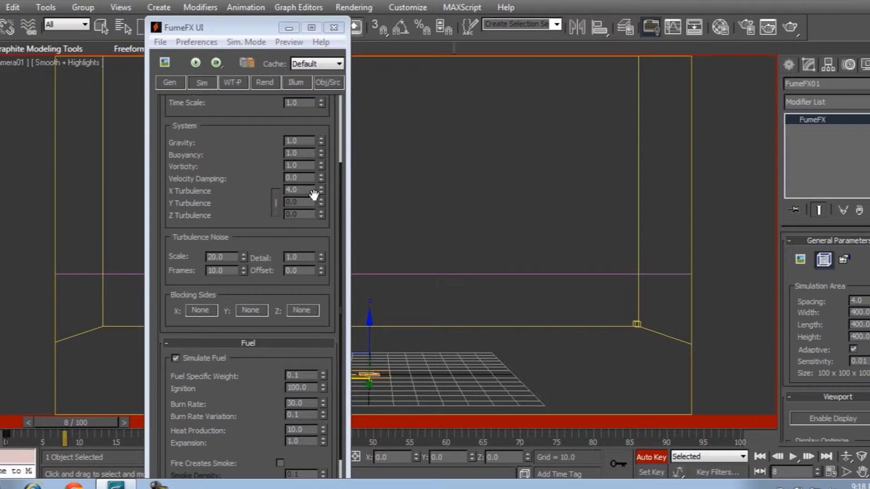
drag(113, 422, 88, 423)
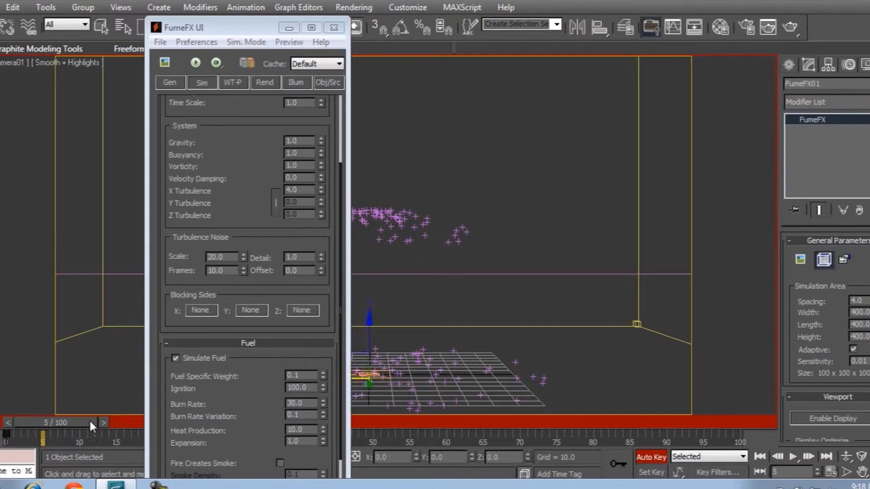
click(320, 193)
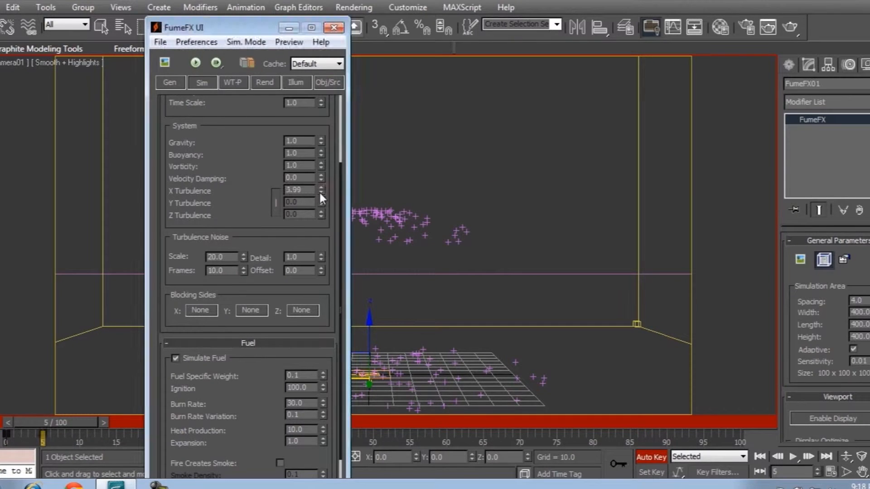
click(104, 423)
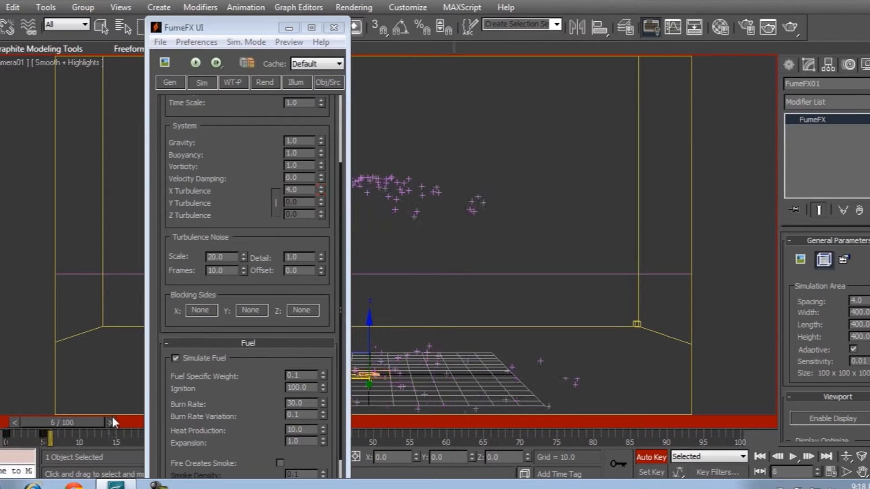
click(298, 190)
text(0)
key(Return)
- Set the Turbulence Noise Scale to 5 at frame 11
drag(57, 422, 115, 421)
drag(234, 215, 249, 141)
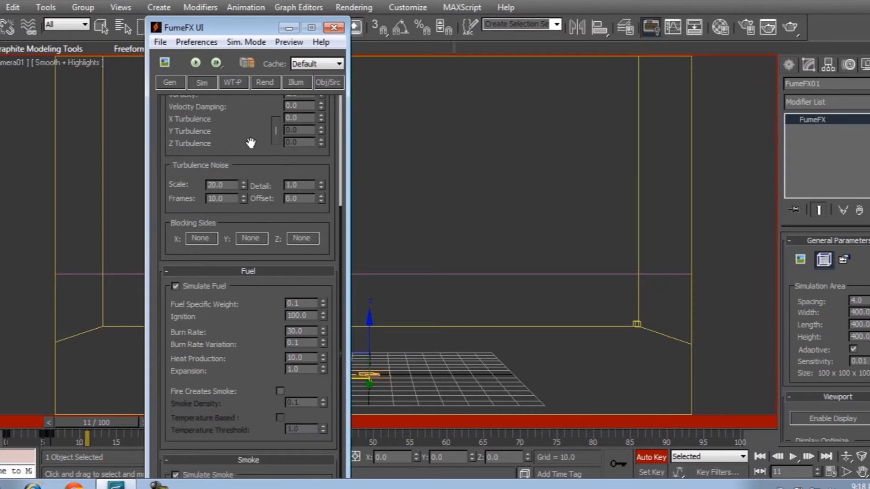
double_click(215, 186)
text(5)
key(Return)
- Turn off Auto Key and delete the frame 11 key from the Turbulence Scale curve in the Curve Editor
click(648, 456)
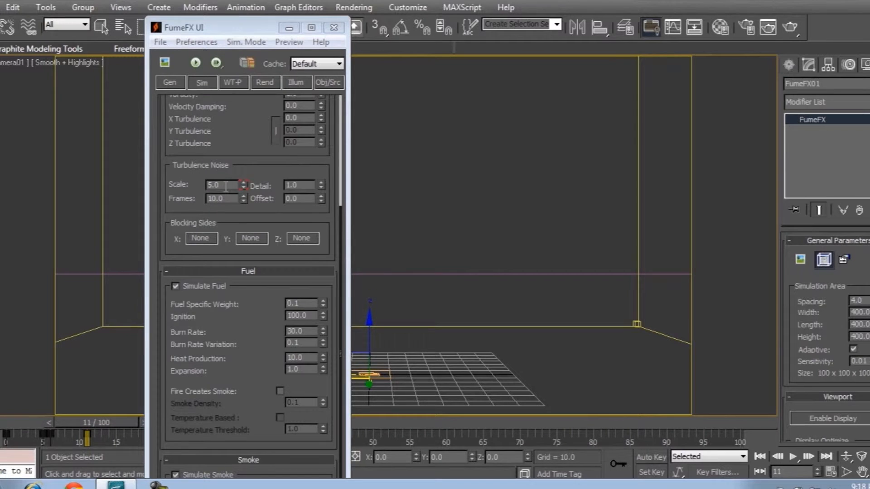
right_click(225, 187)
click(201, 386)
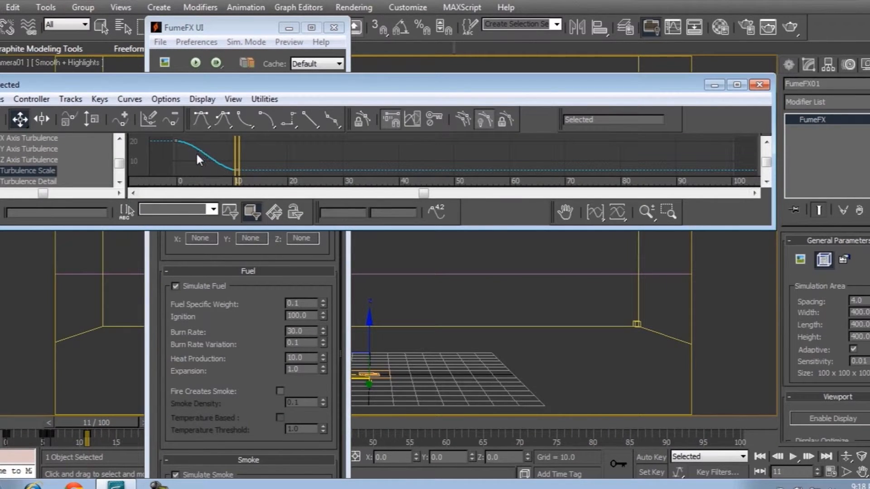
drag(208, 151, 265, 184)
key(Delete)
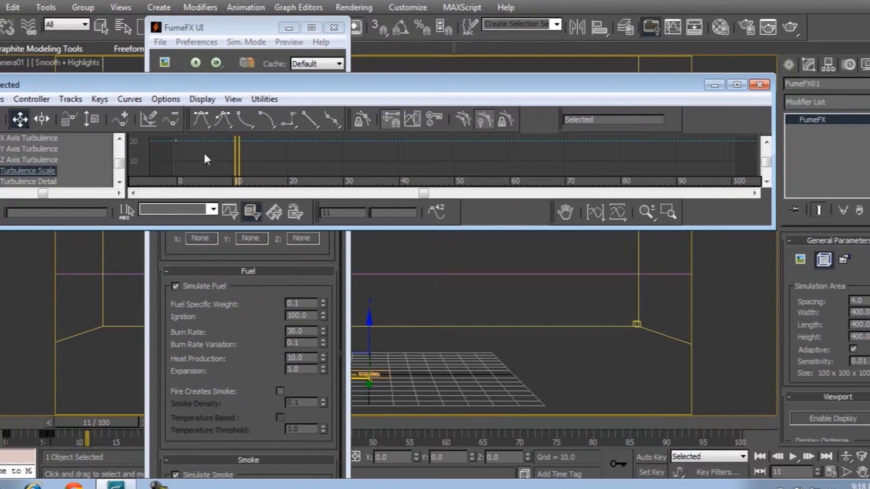
click(758, 85)
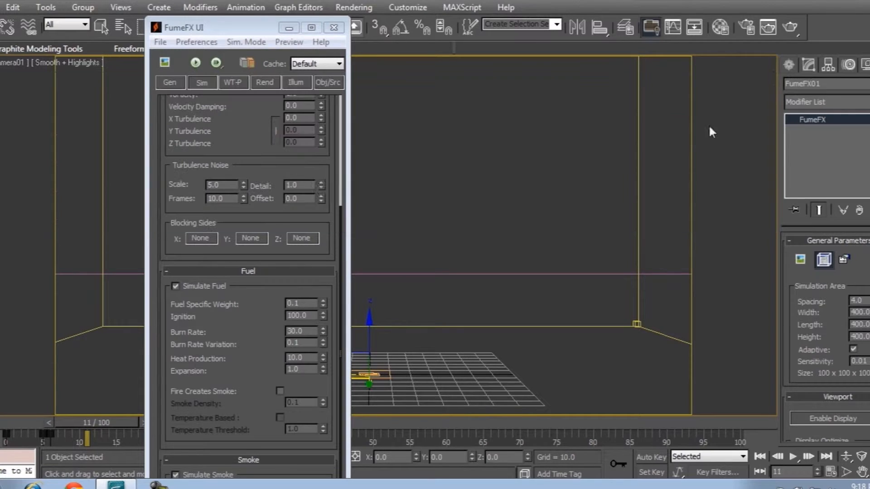
- Set the Turbulence Noise Detail to 5
double_click(215, 185)
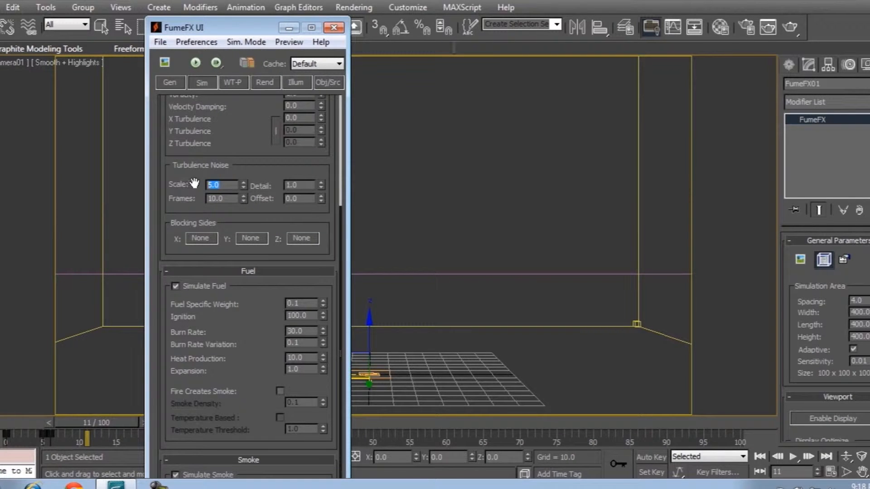
key(Tab)
click(315, 185)
drag(309, 185, 263, 184)
text(5.0)
drag(229, 200, 192, 198)
- Block the simulation container's -Z side
scroll(241, 334, down, 2)
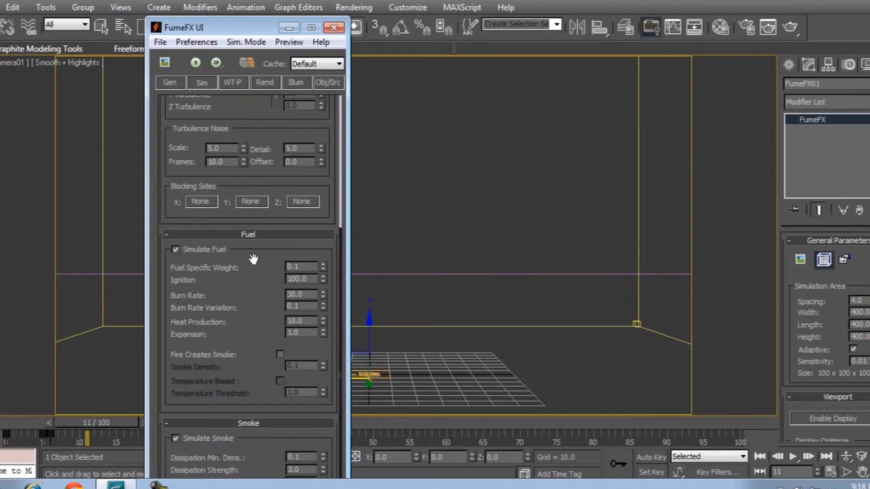
click(300, 201)
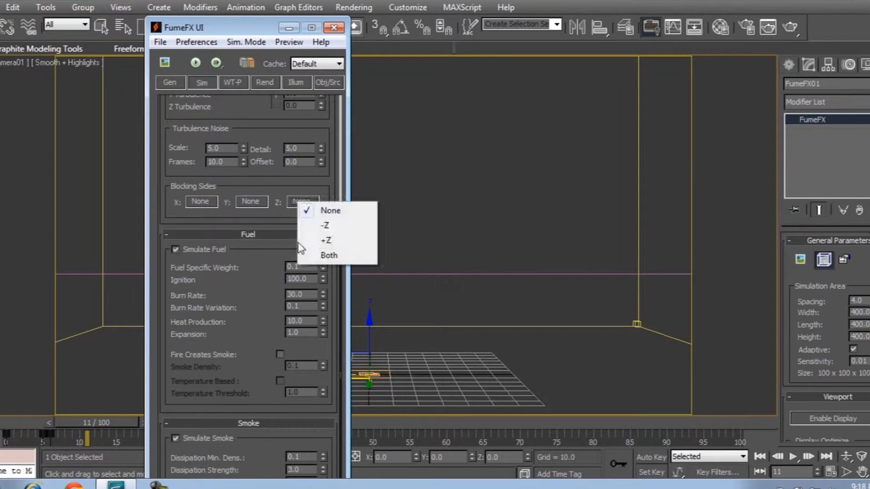
click(327, 226)
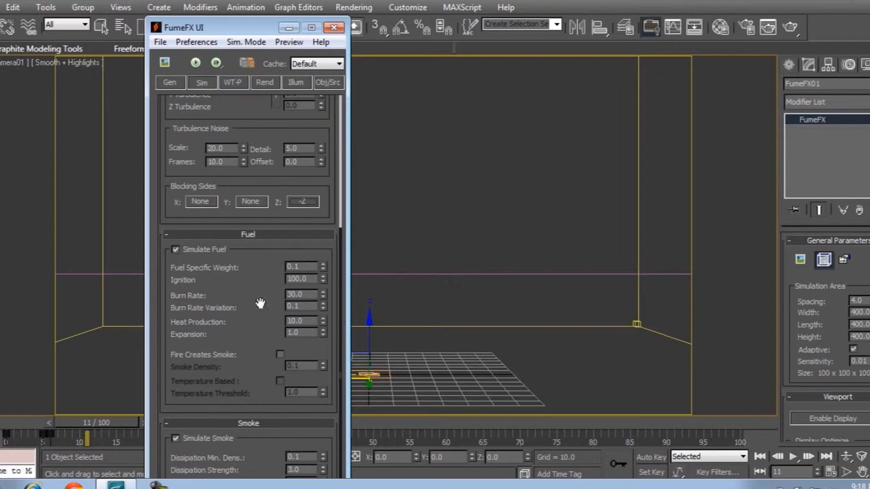
- Set the fuel's Burn Rate to 10 and its Burn Rate Variation to 1
drag(240, 314, 251, 206)
double_click(307, 187)
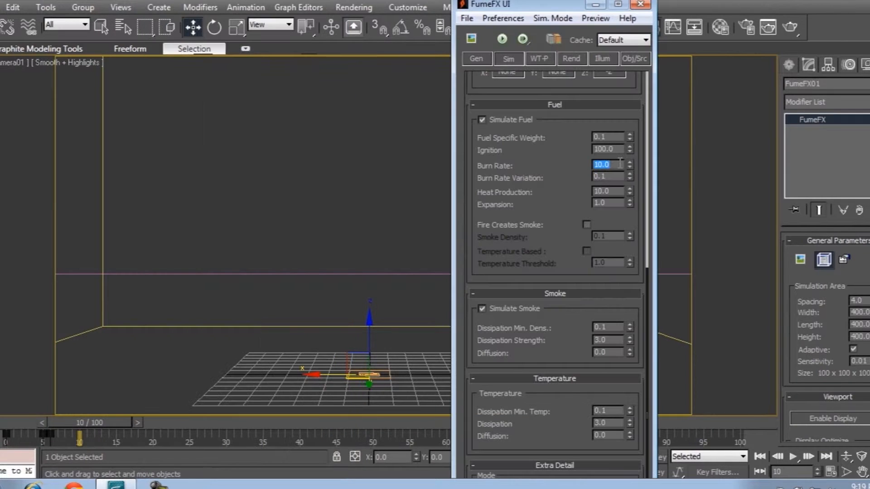
click(619, 164)
mouse_move(629, 175)
mouse_down()
mouse_move(641, 77)
mouse_move(655, 426)
mouse_move(643, 353)
mouse_up()
- Set the fuel's Heat Production to 15 and Expansion to 3
double_click(623, 190)
text(15)
key(Return)
double_click(610, 203)
text(3)
key(Return)
- Enable Fire Creates Smoke with a Smoke Density of 30
click(586, 224)
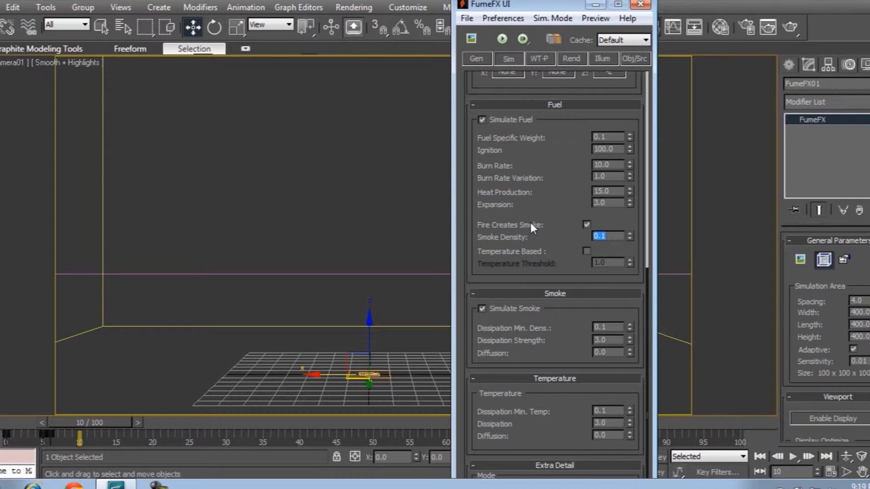
text(30)
key(Return)
drag(543, 145, 547, 268)
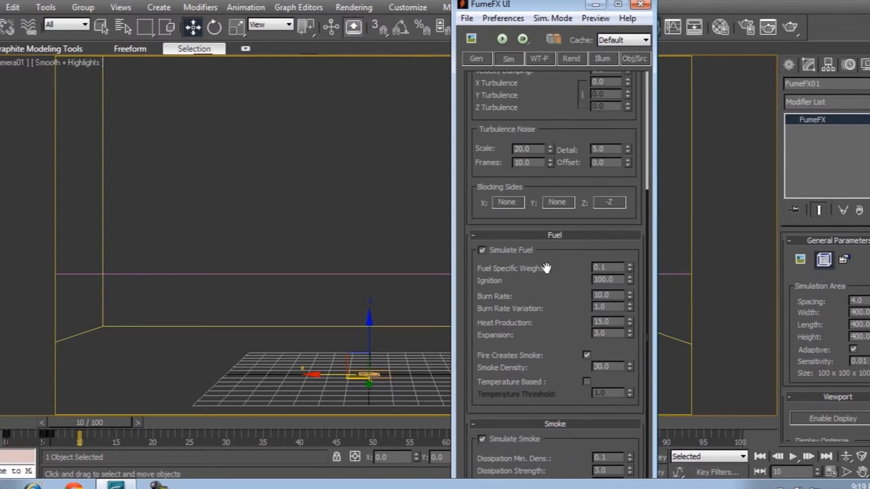
- In the rendering parameters, set Step Size to 100% and Jittering to 3
click(545, 58)
click(570, 59)
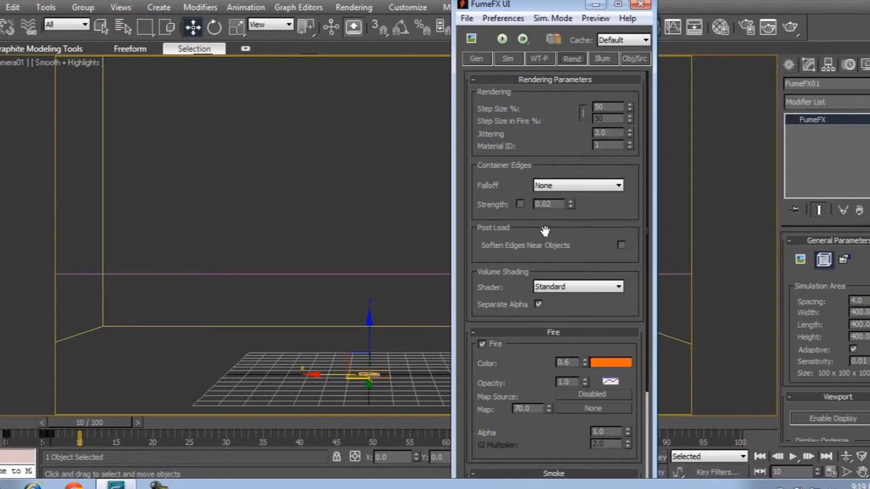
click(604, 107)
text(100)
key(Return)
click(610, 132)
text(3)
- Switch the Fire color to a keyed gradient and make its end key black
scroll(495, 234, down, 5)
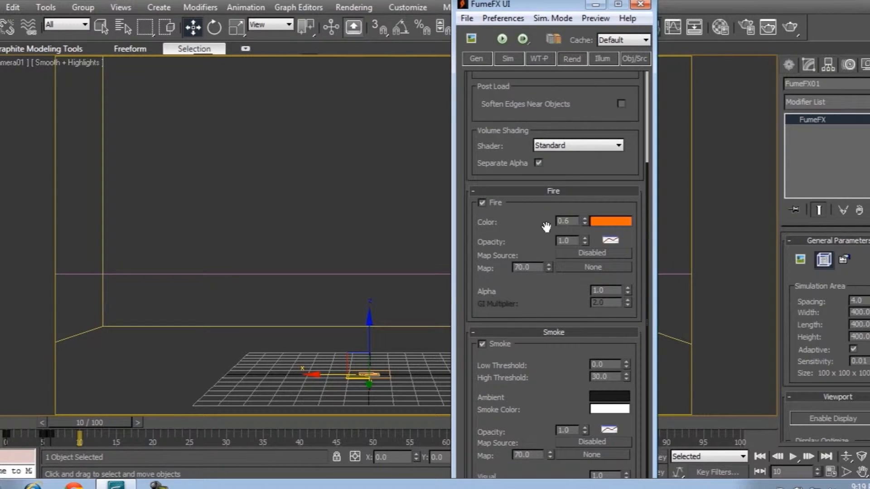
right_click(601, 221)
click(613, 227)
click(612, 255)
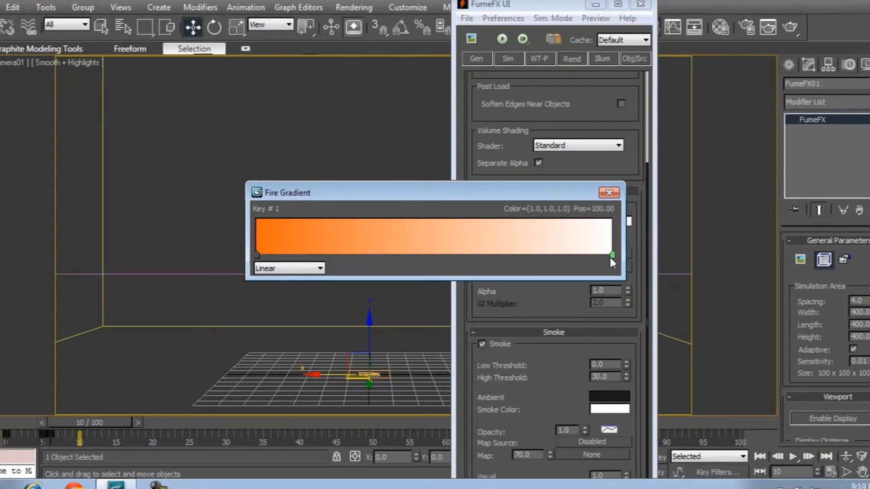
double_click(611, 255)
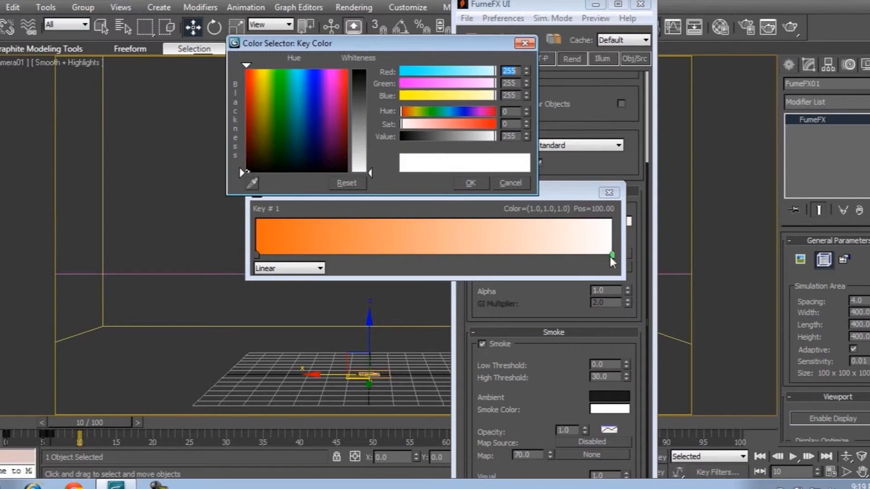
drag(370, 172, 376, 68)
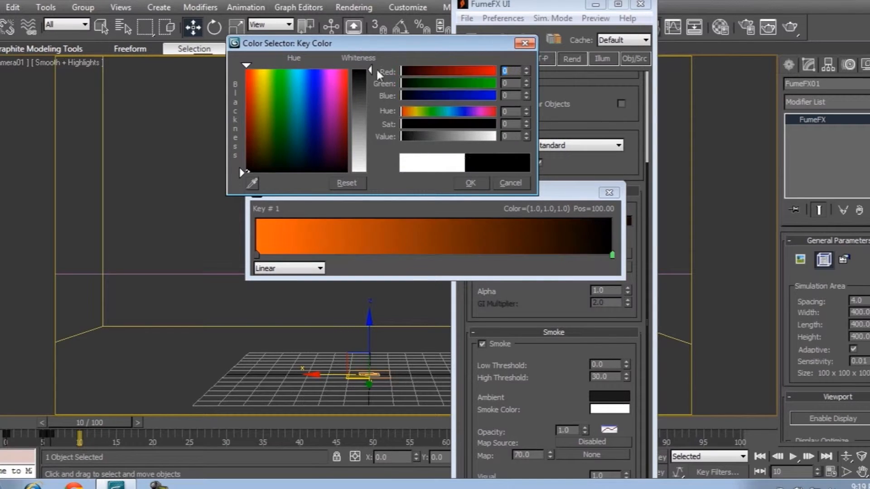
click(470, 183)
- Add a key at about 43% of the fire gradient and darken it to RGB 119, 44, 7
click(414, 256)
double_click(410, 256)
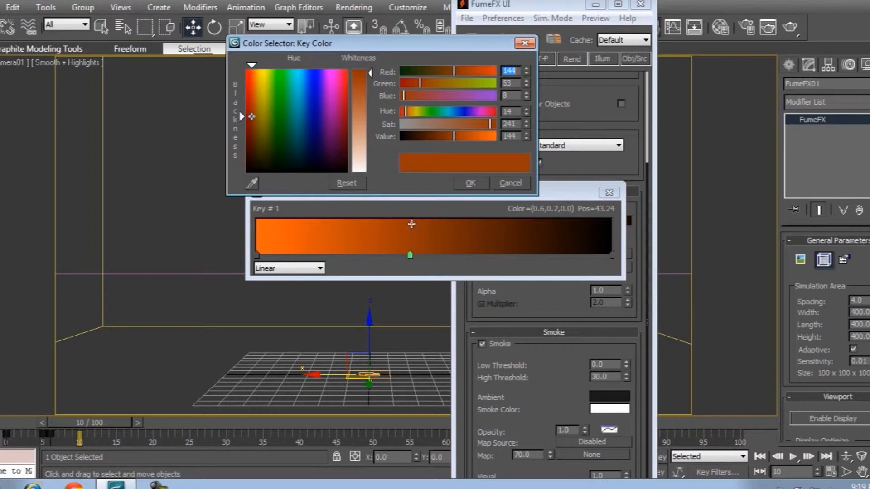
click(443, 136)
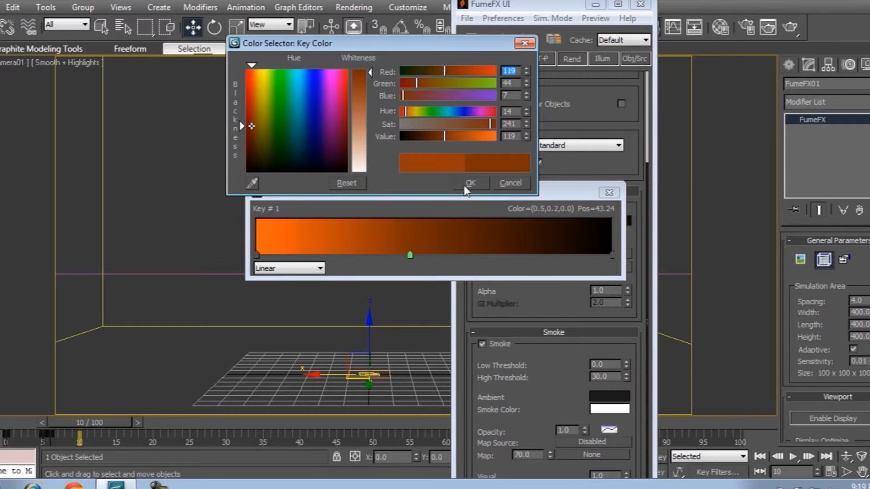
click(470, 183)
- Change the fire gradient's first key from bright orange to a dark red
double_click(256, 255)
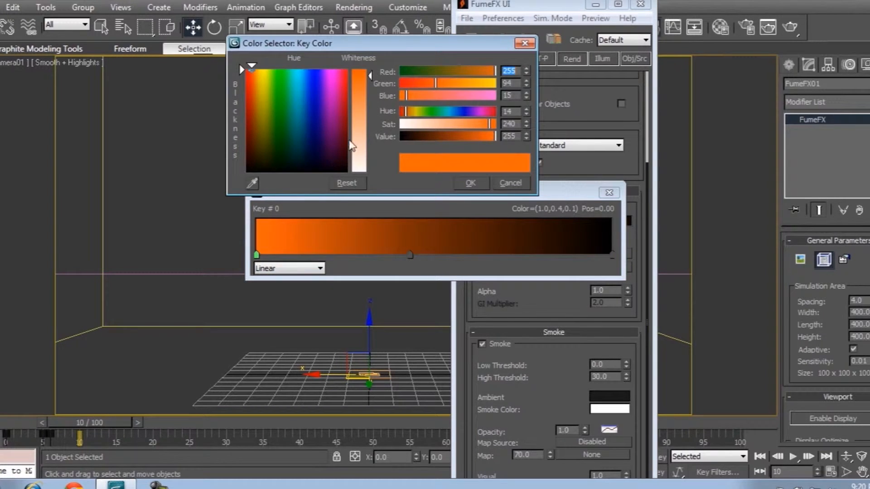
click(250, 105)
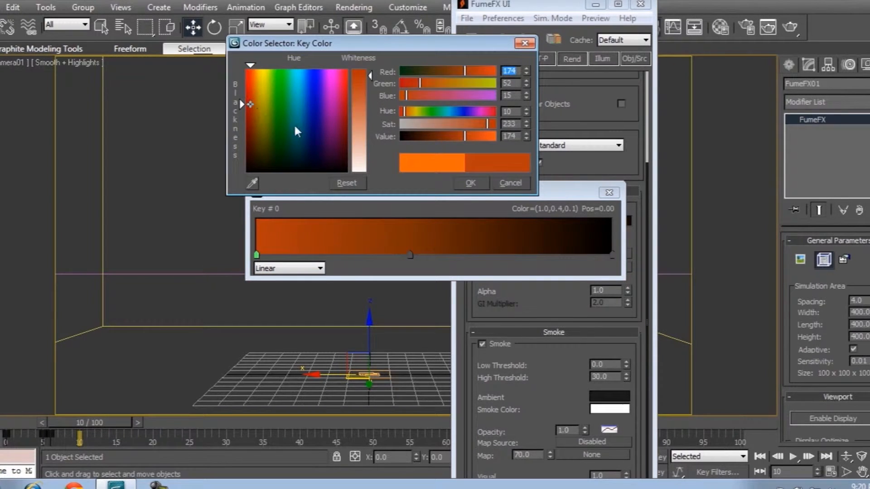
drag(420, 139, 435, 70)
click(470, 183)
- Shift the fire gradient's middle key hue slightly toward yellow and close the gradient
click(410, 255)
double_click(410, 255)
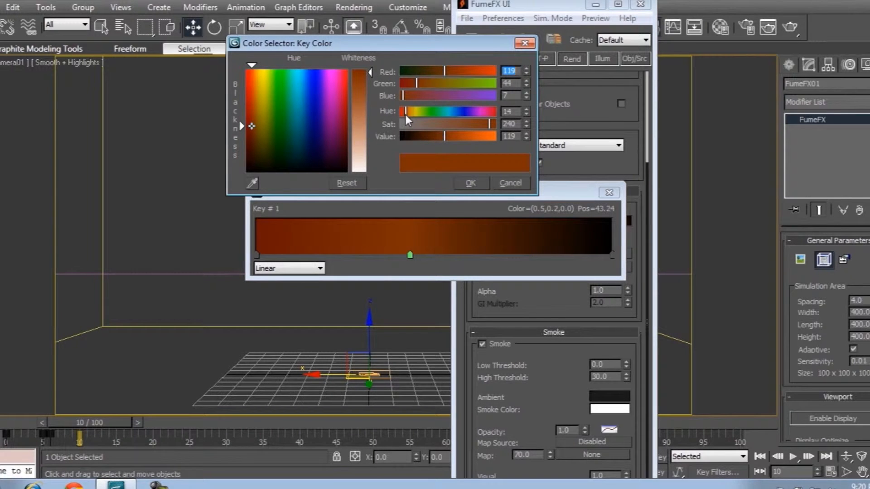
drag(406, 115, 408, 115)
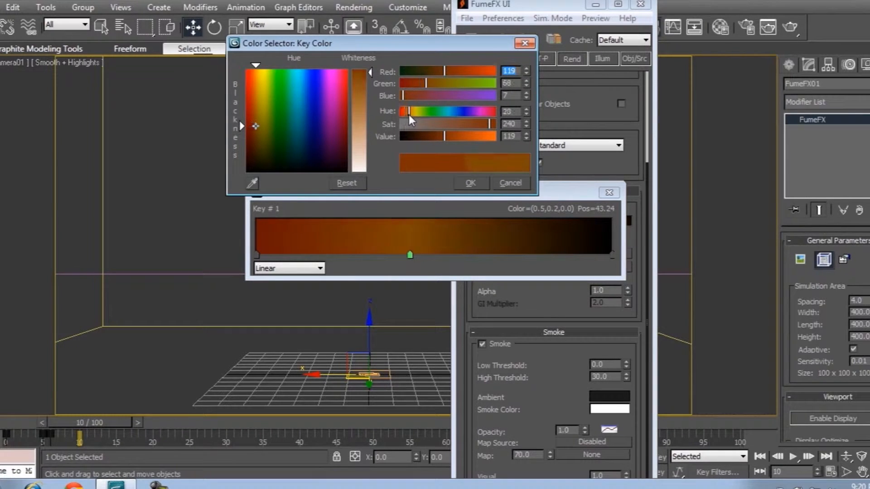
click(470, 183)
click(608, 192)
- Disable the fire's opacity curve, keeping its opacity value at 1.0
scroll(560, 209, down, 3)
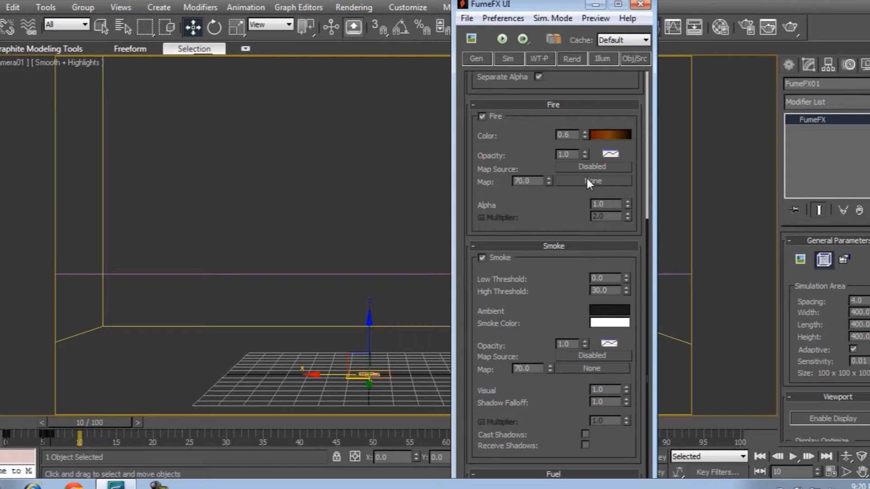
right_click(611, 154)
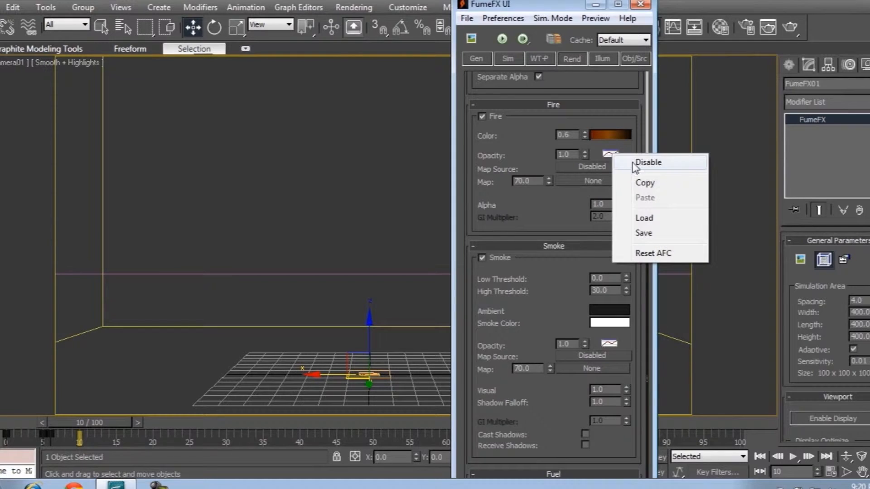
click(669, 168)
drag(574, 155, 541, 155)
click(573, 155)
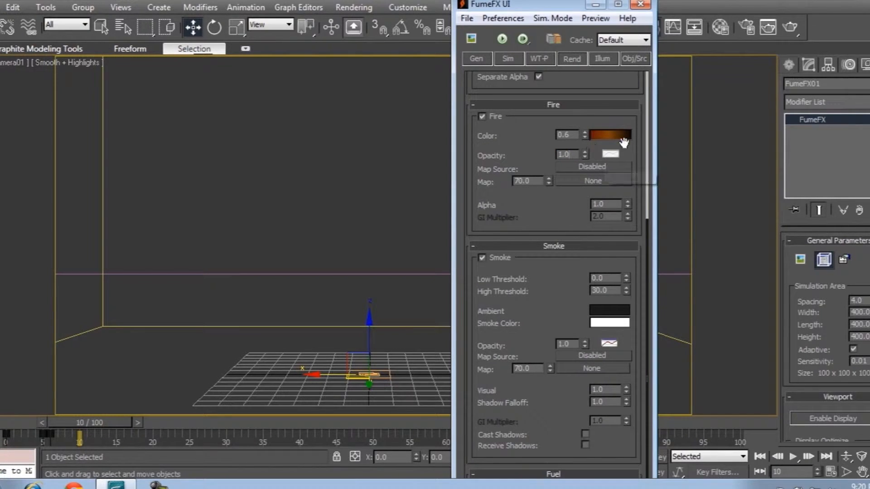
- Enable cast and receive shadows for the smoke and set the Smoke Color to dark gray, RGB 60, 60, 60
drag(551, 217, 559, 176)
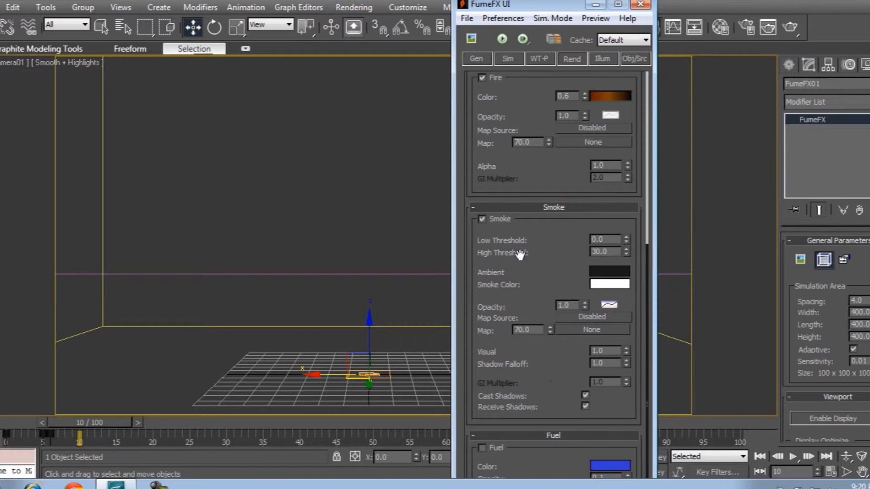
right_click(615, 288)
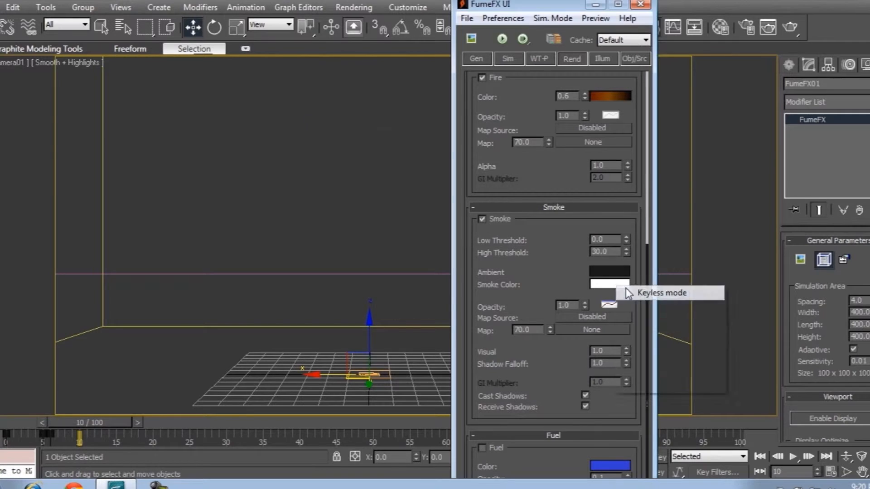
click(614, 285)
drag(365, 96, 375, 97)
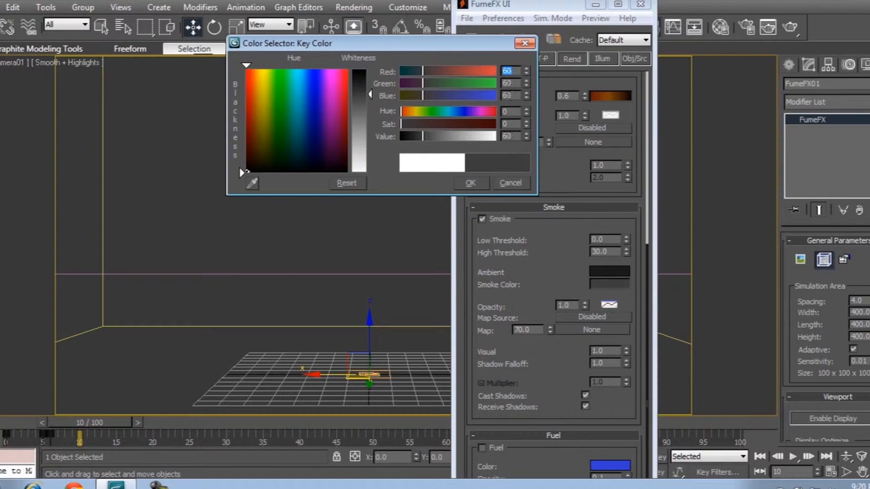
click(467, 183)
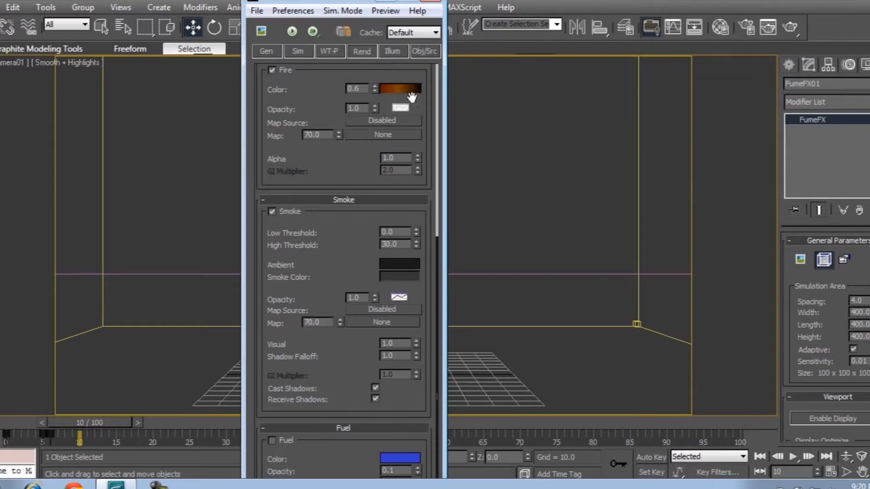
- Create a standard Target Spot light in the top view, placed beside the FumeFX container and aimed at its centre
click(394, 52)
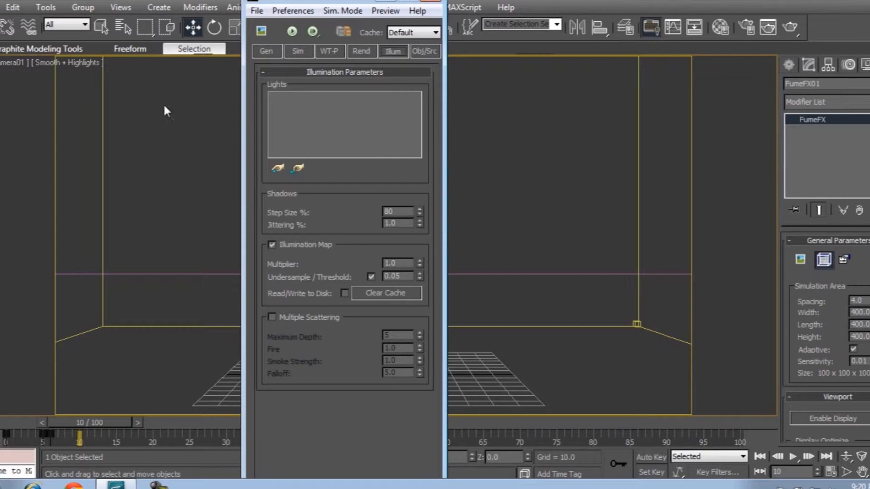
click(37, 0)
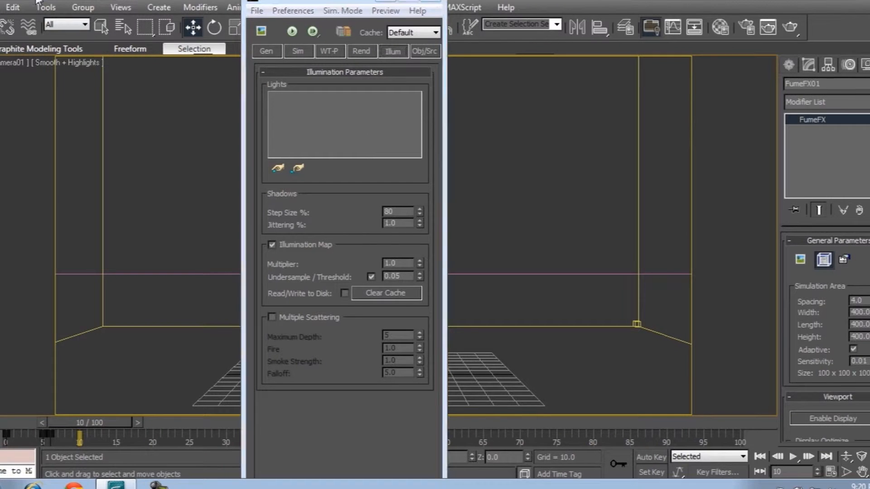
click(789, 65)
click(829, 85)
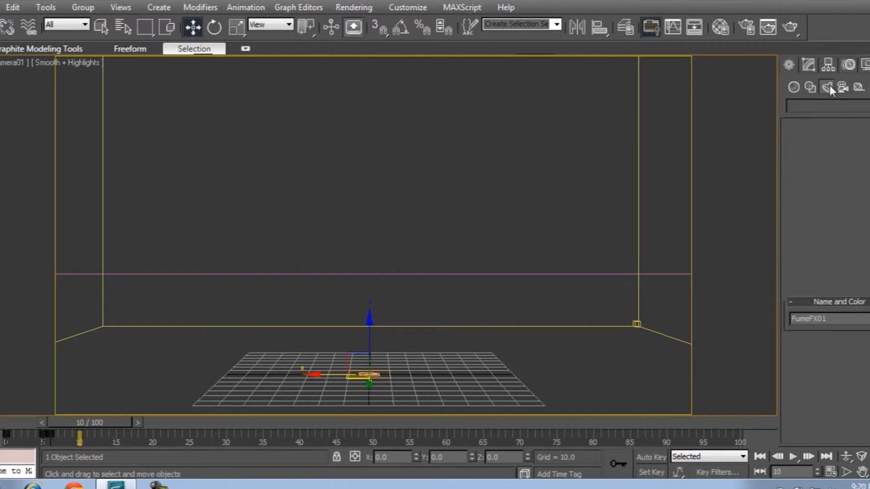
click(827, 107)
click(822, 128)
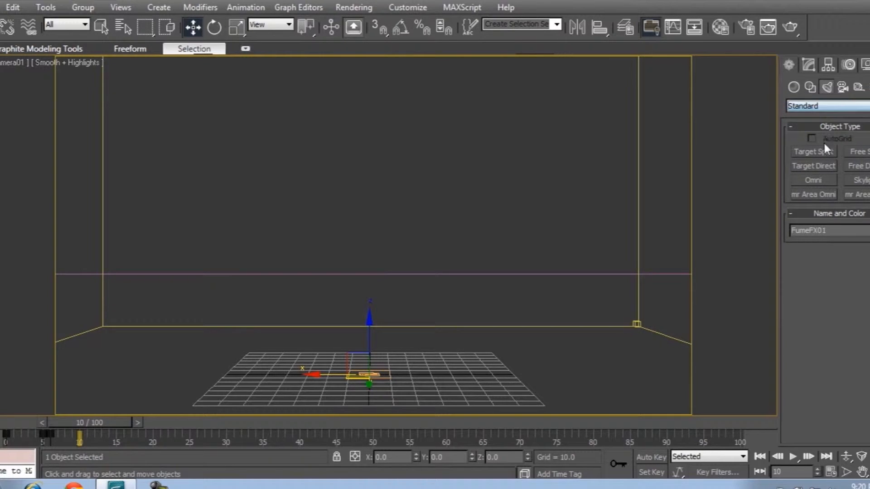
click(824, 149)
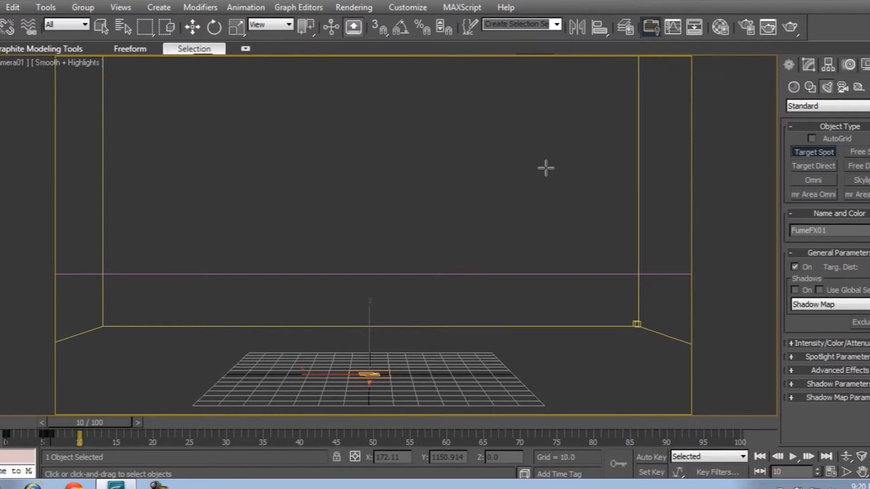
key(t)
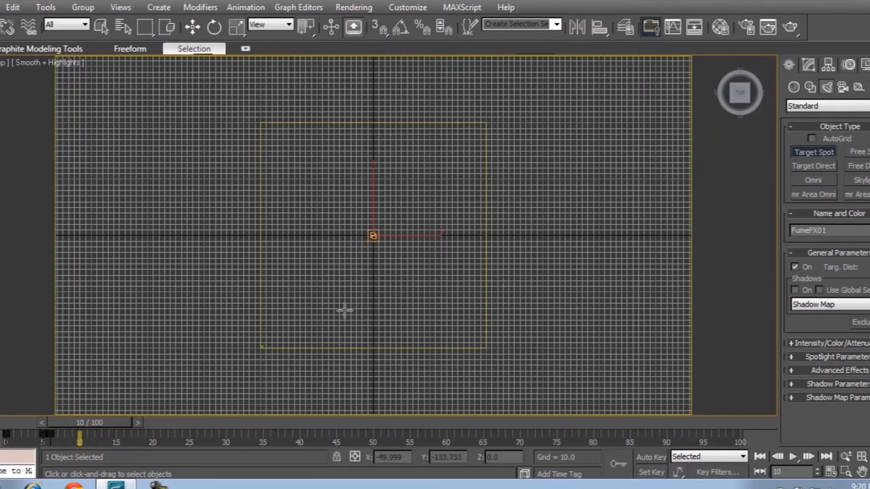
drag(91, 224, 374, 245)
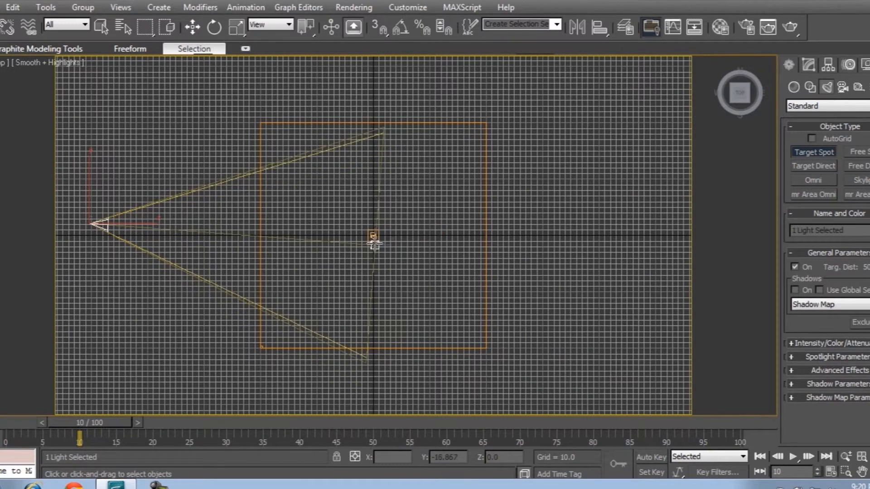
- Move the spotlight farther from the container and raise it above the ground, to about X -778, Z 1037
click(193, 27)
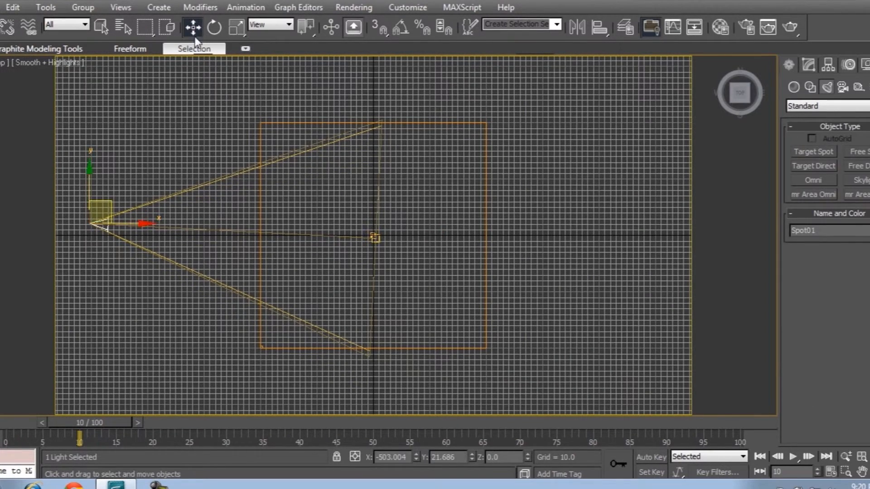
key(g)
middle_drag(398, 297, 455, 290)
scroll(471, 285, down, 3)
drag(275, 207, 169, 223)
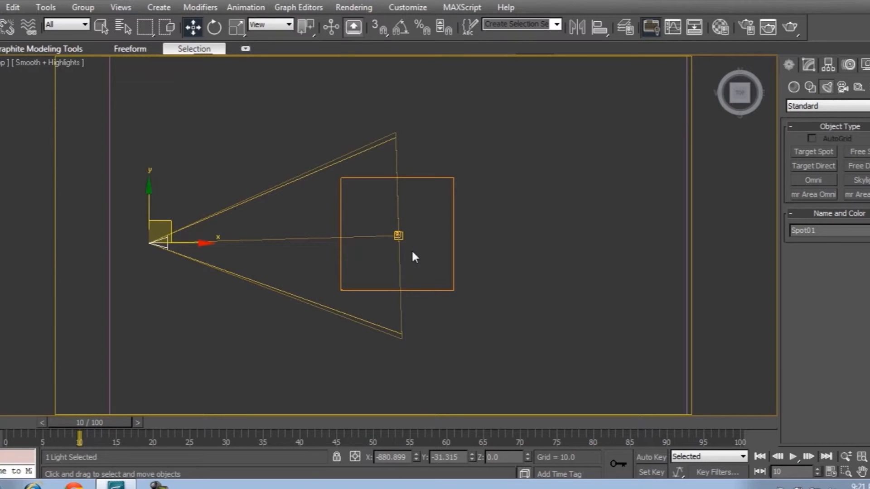
key(f)
middle_drag(440, 258, 452, 316)
scroll(452, 316, down, 3)
drag(317, 246, 327, 143)
- Turn on the spotlight's shadows as Ray Traced Shadows and enable its Atmosphere Shadows
click(807, 65)
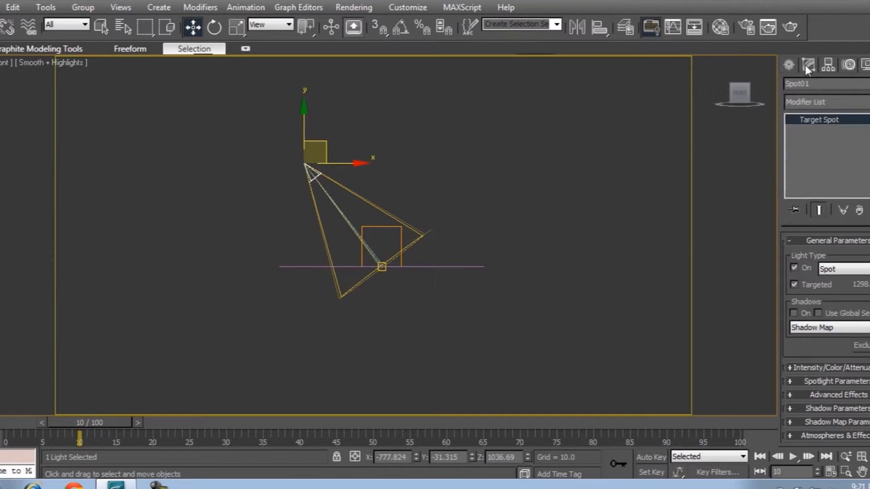
click(793, 313)
click(806, 327)
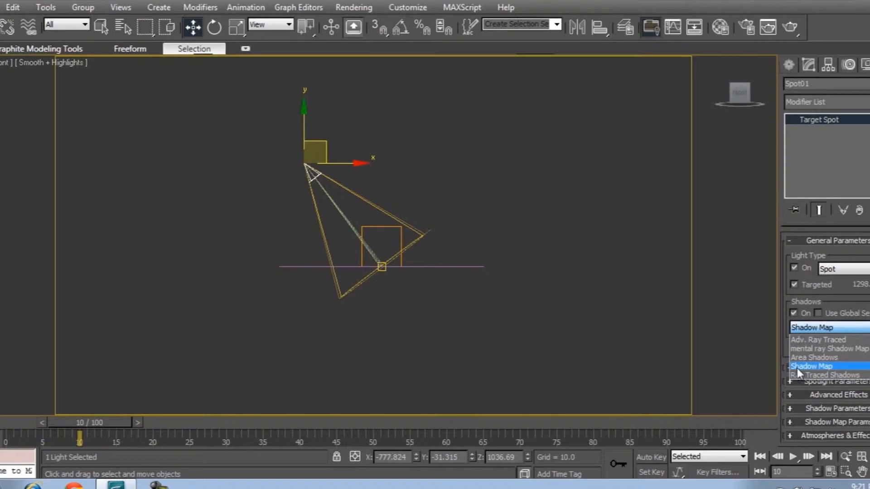
click(797, 375)
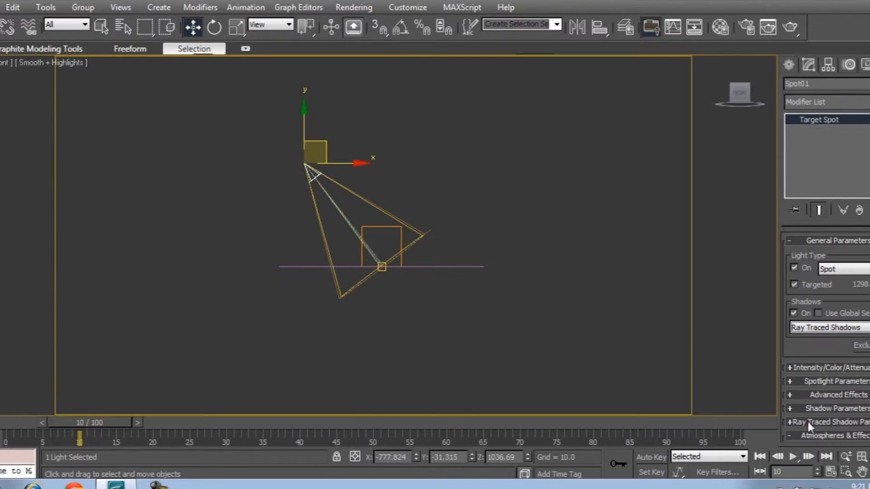
click(805, 408)
scroll(833, 387, down, 3)
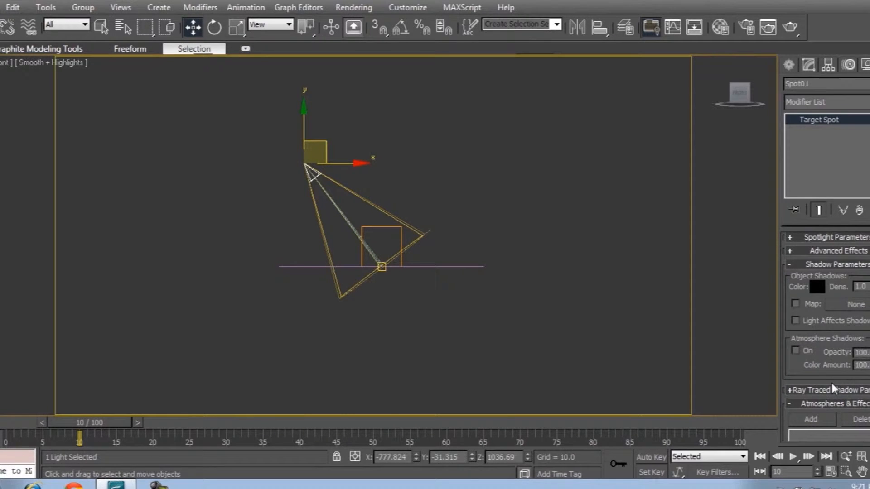
click(795, 350)
- Clone the spotlight as a copy on the container's opposite side, then nudge the copy slightly outward and down
mouse_move(327, 145)
shift+mouse_down()
mouse_move(479, 165)
mouse_move(467, 131)
shift+mouse_up()
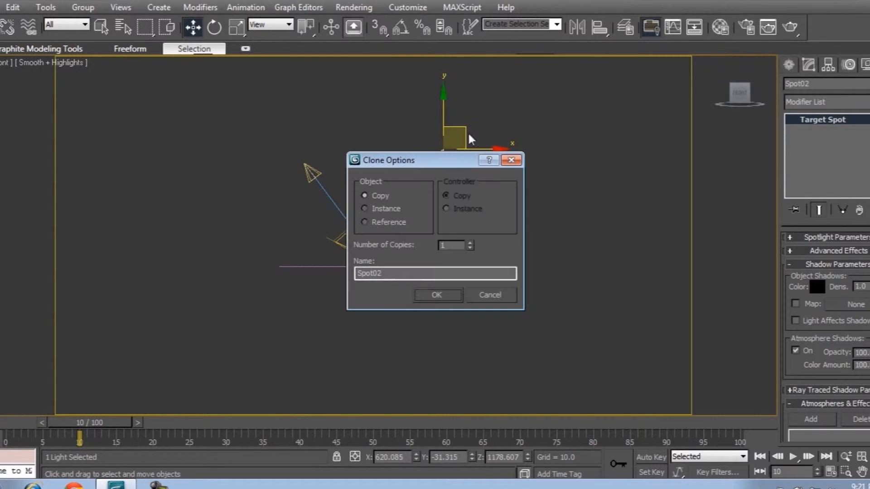
click(442, 299)
middle_drag(501, 243, 501, 272)
scroll(397, 190, up, 3)
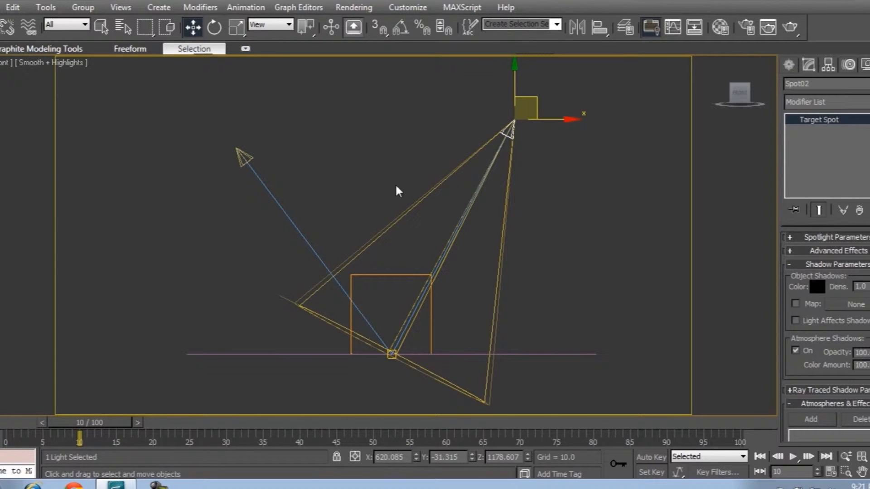
drag(223, 95, 572, 193)
click(572, 192)
click(511, 129)
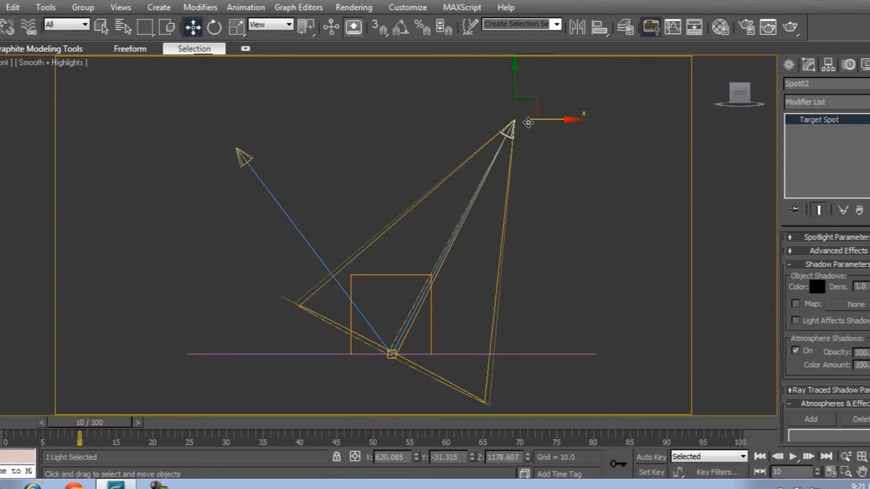
drag(528, 122, 535, 127)
click(567, 184)
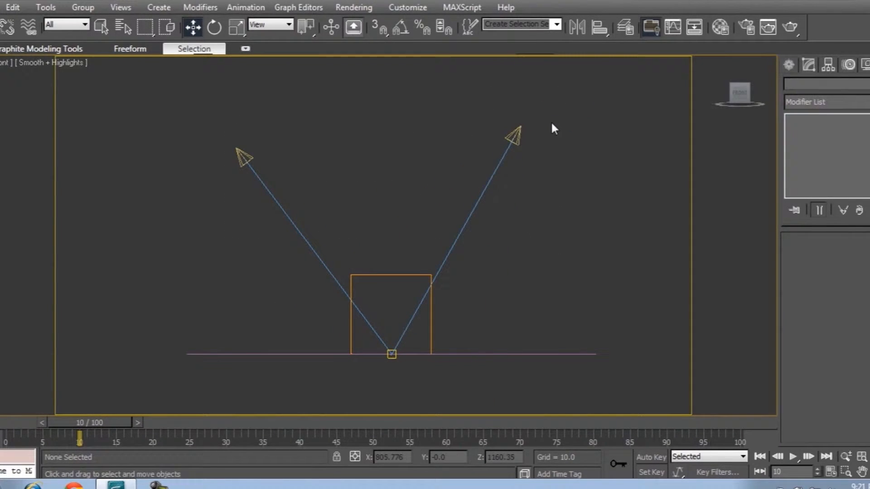
- Add Spot01 and Spot02 to the FumeFX container's illumination lights
key(c)
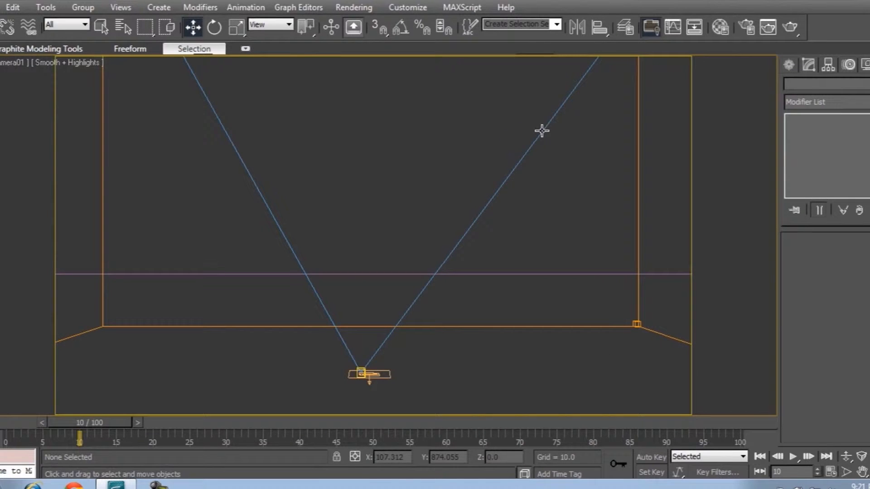
drag(536, 298, 553, 333)
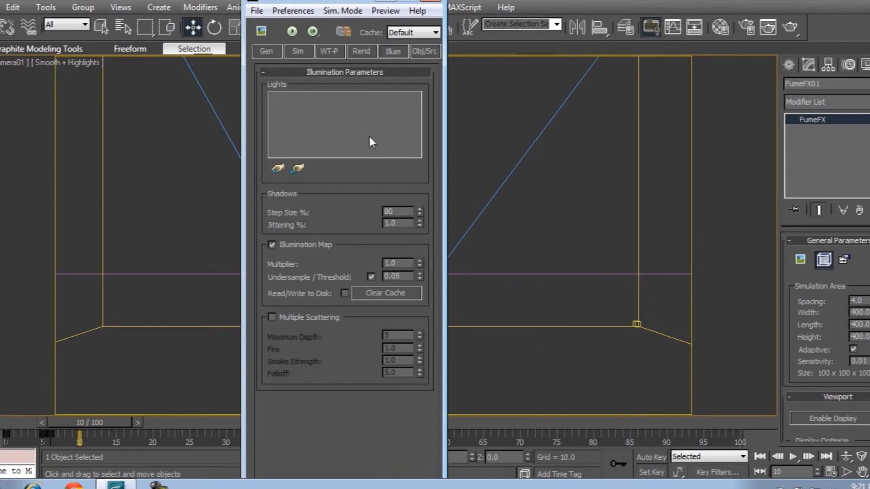
click(277, 167)
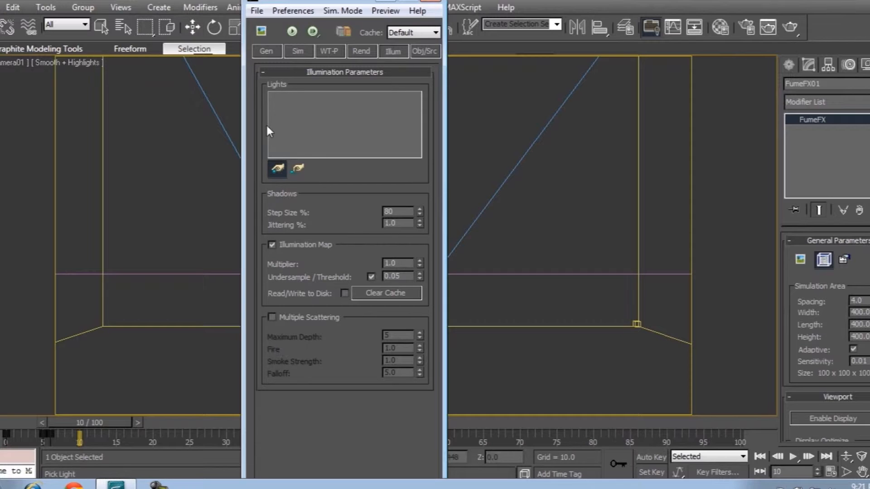
click(131, 31)
drag(90, 144, 77, 182)
click(262, 430)
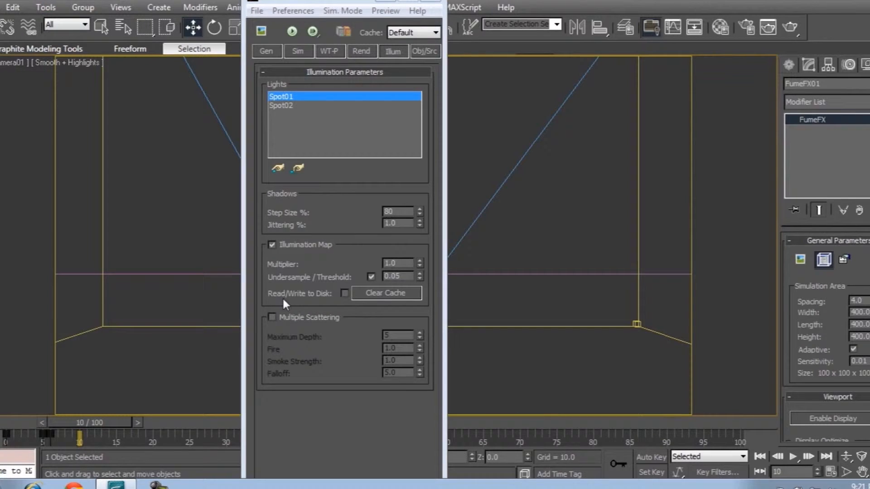
- Set the illumination shadows' Step Size to 200% and Jittering to 30%
click(386, 217)
double_click(399, 211)
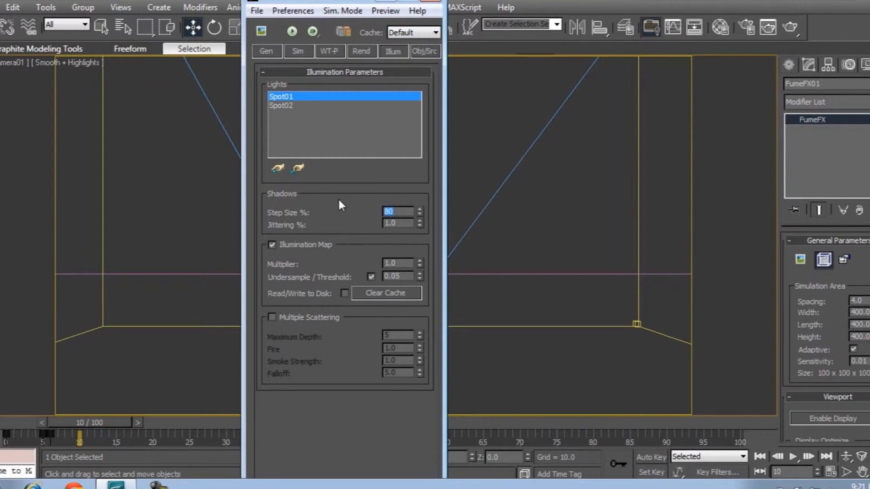
text(200)
key(Return)
key(Tab)
text(30)
key(Return)
- Enable Multiple Scattering and set its Maximum Depth to 8 and Falloff to 8
click(397, 262)
click(298, 317)
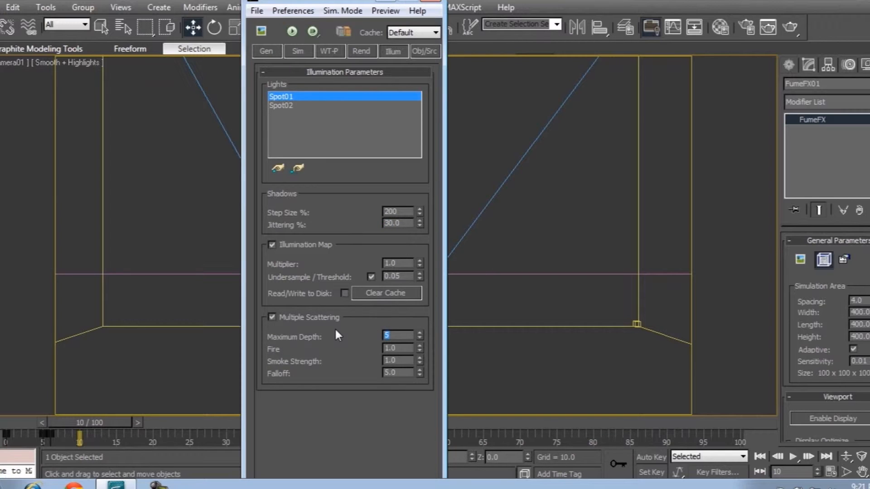
text(8)
key(Tab)
key(Tab)
key(Tab)
text(8)
- Set the Multiple Scattering Fire value to 0.5
drag(404, 347, 374, 358)
text(0)
key(Return)
drag(399, 347, 320, 340)
text(0.5)
key(Return)
click(41, 1)
- Create a FumeFX Particle Source helper with an icon size of about 54 beside the emitters and assign the shockwave particles to it
click(428, 50)
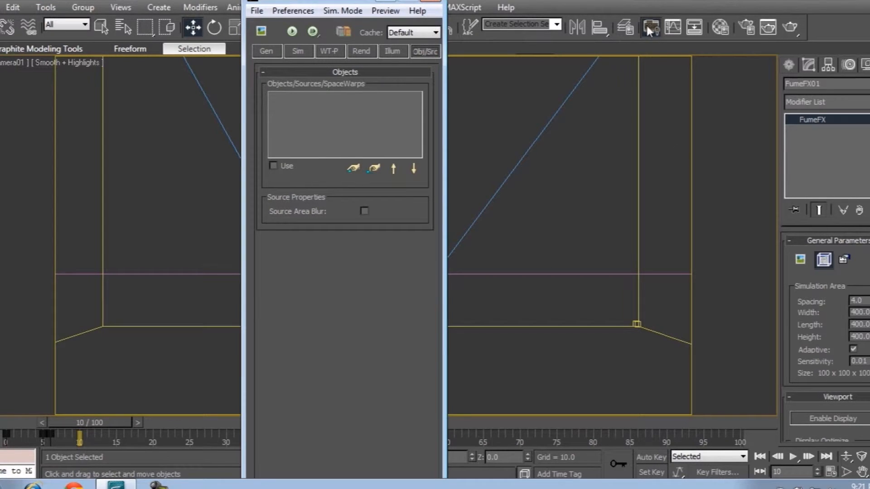
drag(339, 4, 113, 5)
click(788, 66)
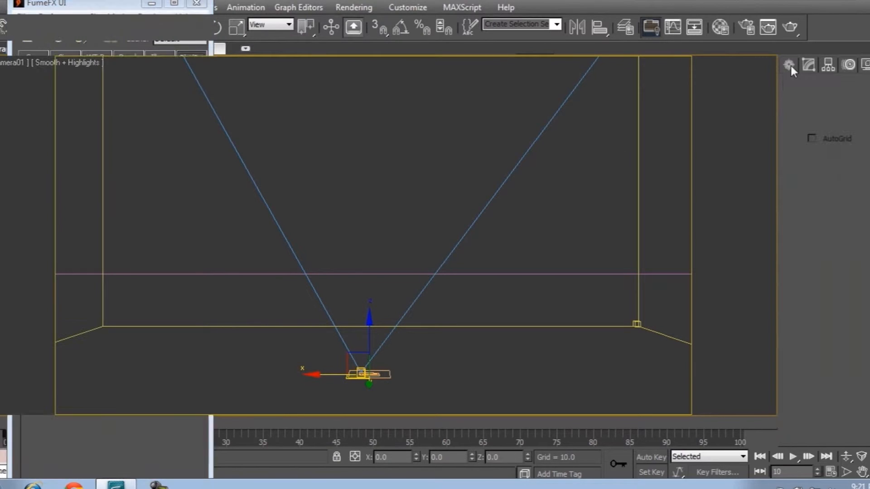
click(859, 88)
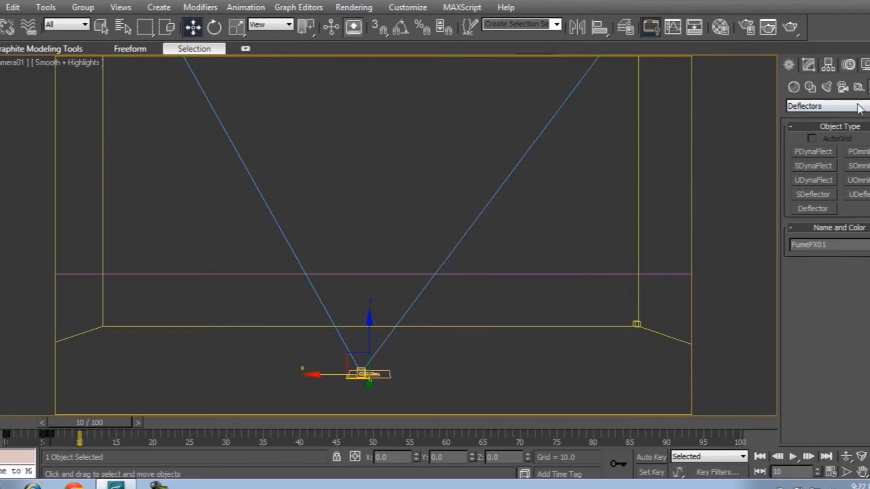
click(858, 106)
click(812, 189)
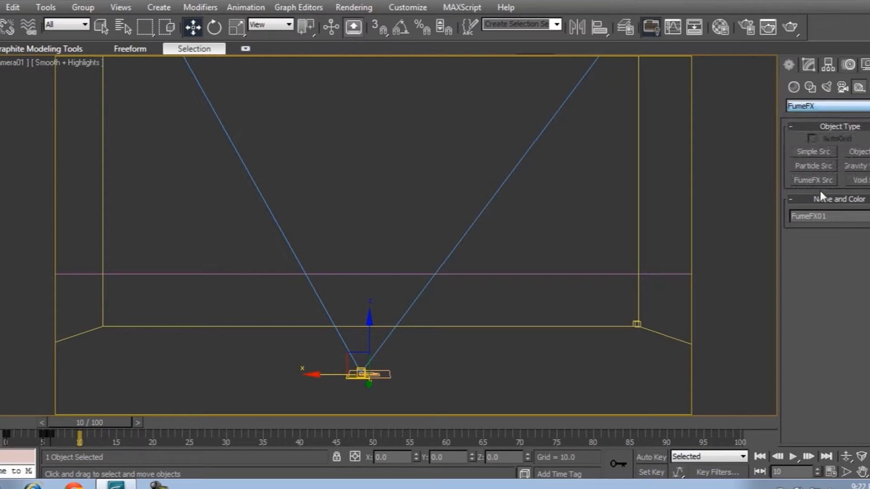
click(813, 166)
drag(571, 347, 617, 348)
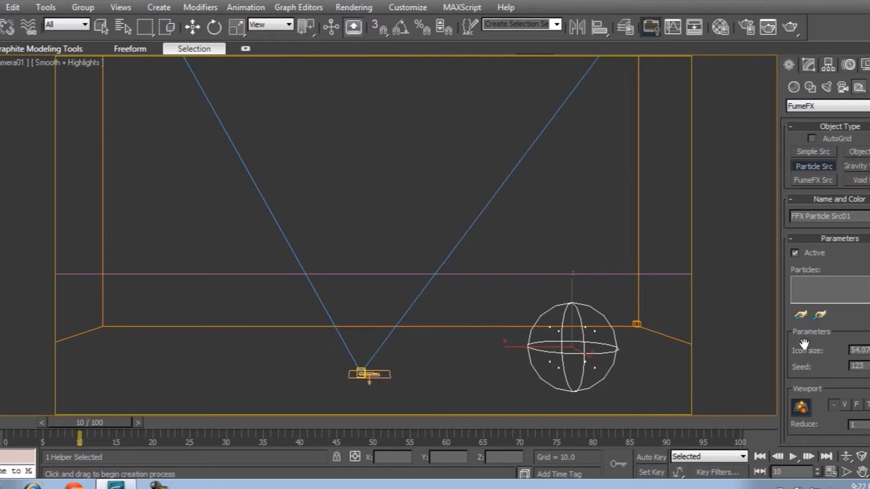
click(803, 321)
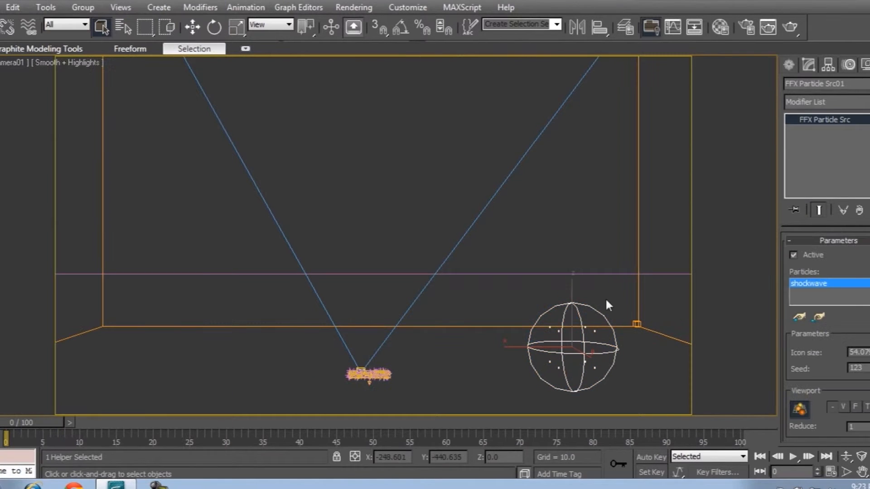
- Set the particle source's Radius to 10
click(193, 27)
drag(820, 373, 806, 287)
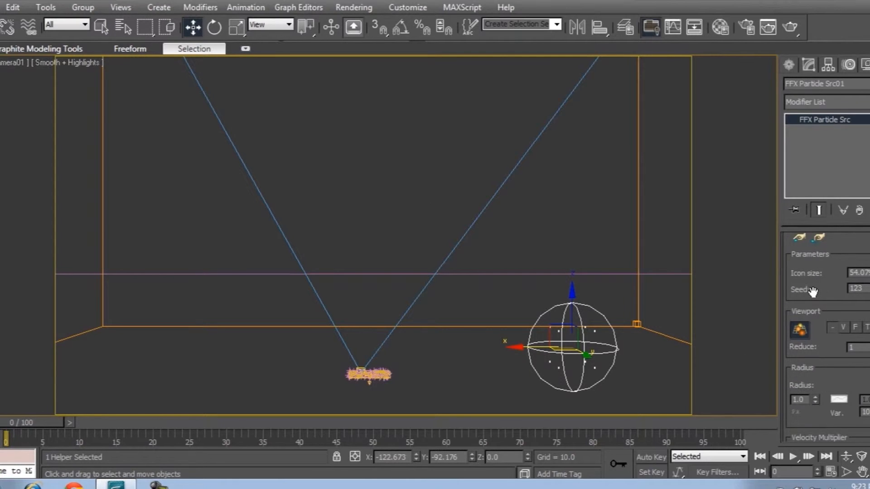
double_click(801, 396)
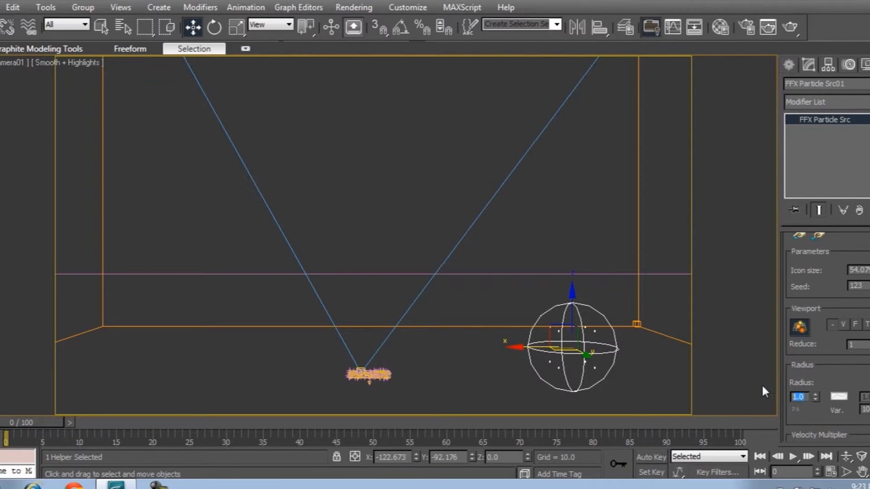
text(10)
key(Return)
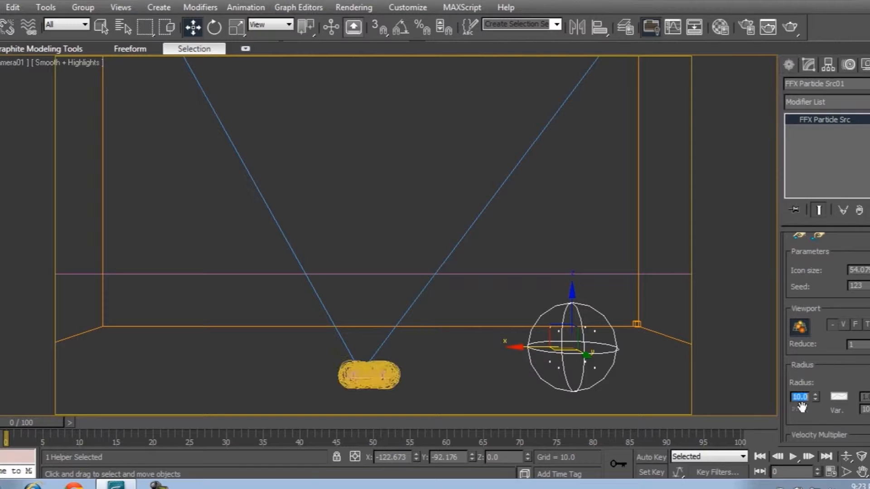
- Enable the particle radius curve, bend it down to a point near 43, 0.13, raise a second point in its upper half and close it
click(838, 397)
drag(383, 254, 413, 274)
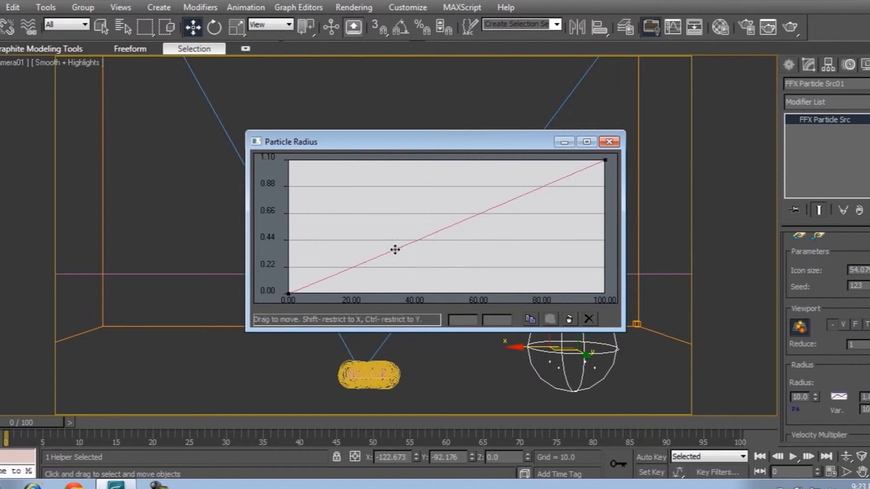
drag(396, 251, 424, 278)
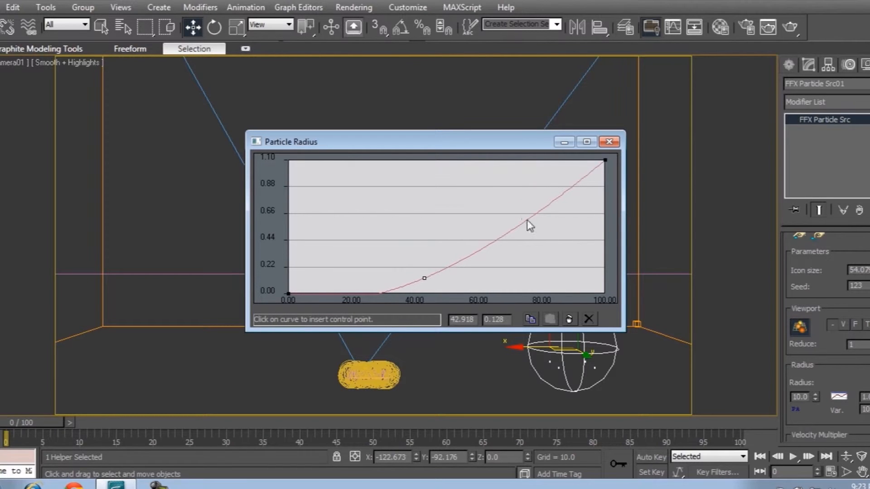
drag(506, 177, 520, 217)
click(522, 220)
drag(523, 219, 484, 167)
click(610, 142)
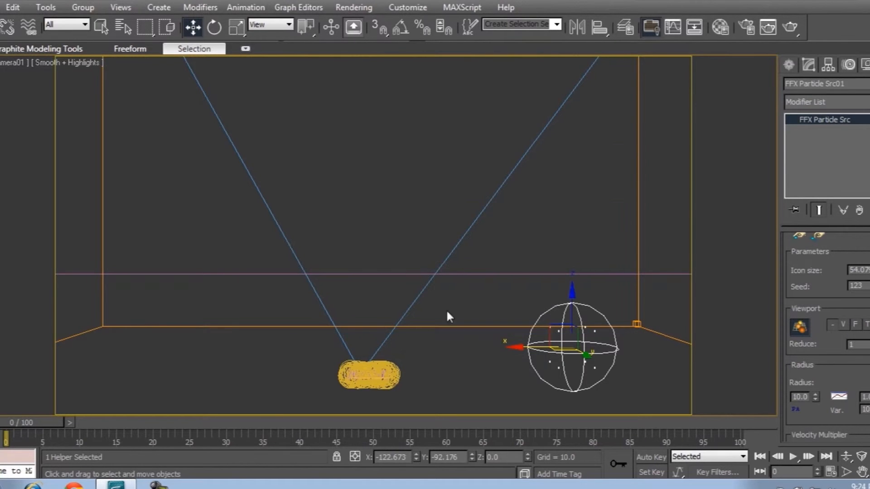
- Advance the animation to frame 4 and clone the particle source as a copy about 75 units directly above the original
mouse_move(51, 422)
mouse_down()
mouse_move(97, 419)
mouse_move(59, 421)
mouse_move(69, 421)
mouse_up()
key(w)
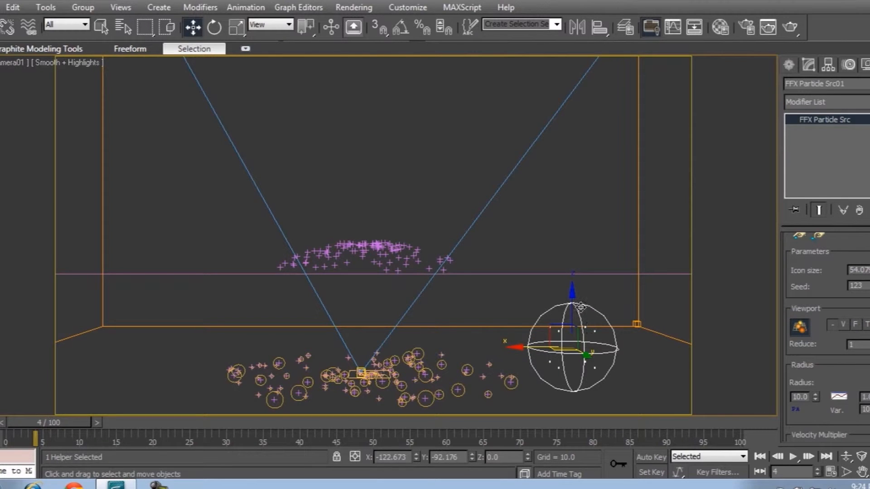
shift+drag(571, 299, 563, 175)
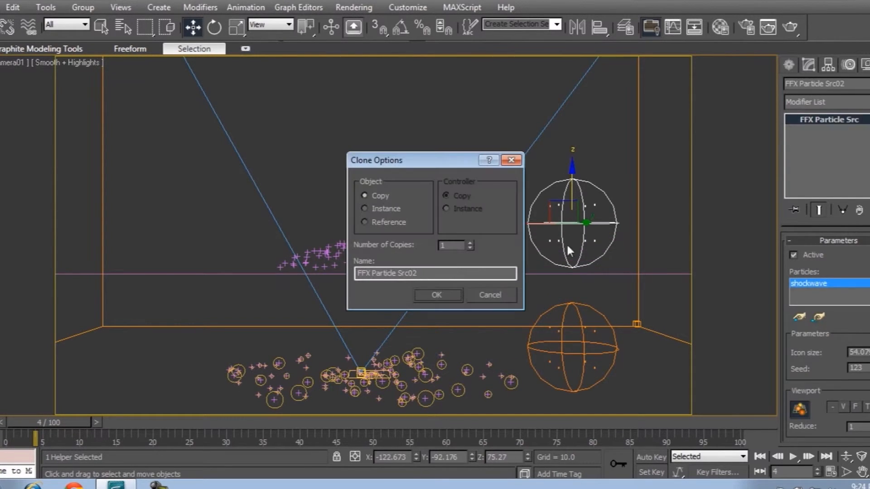
click(437, 294)
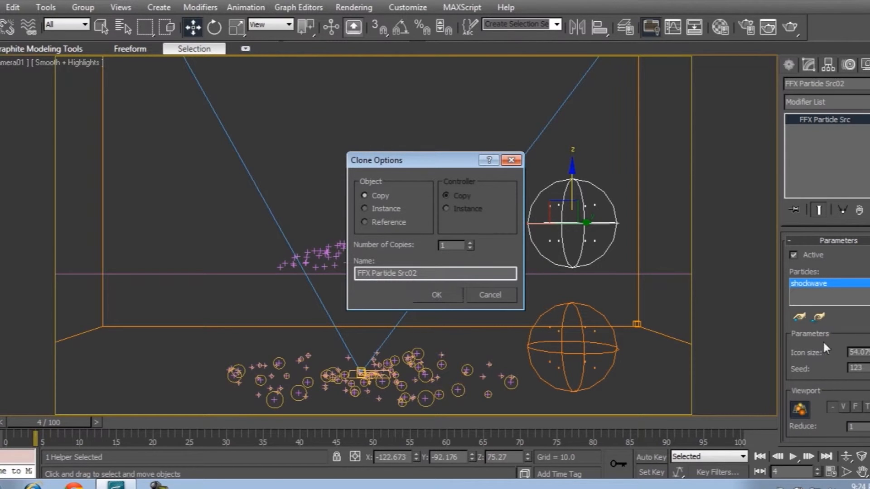
- Assign the blast particles to the copied particle source and remove the shockwave particles from its list
click(801, 317)
click(446, 239)
click(818, 317)
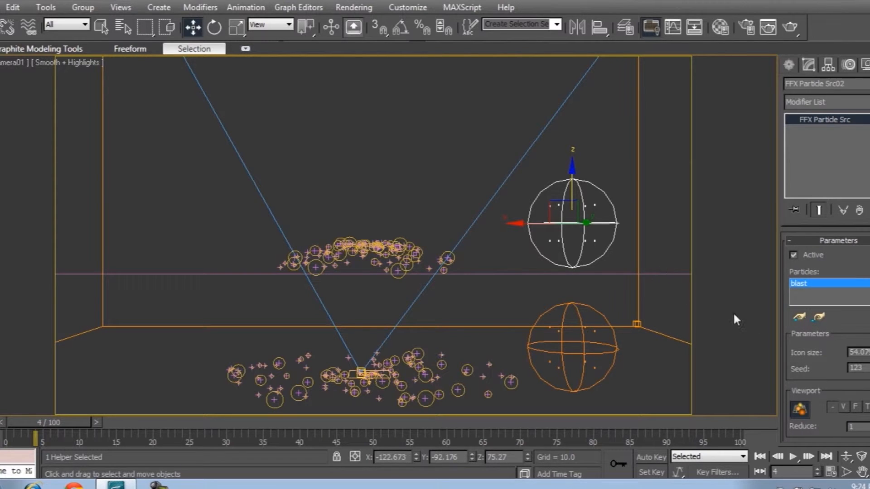
scroll(819, 344, down, 5)
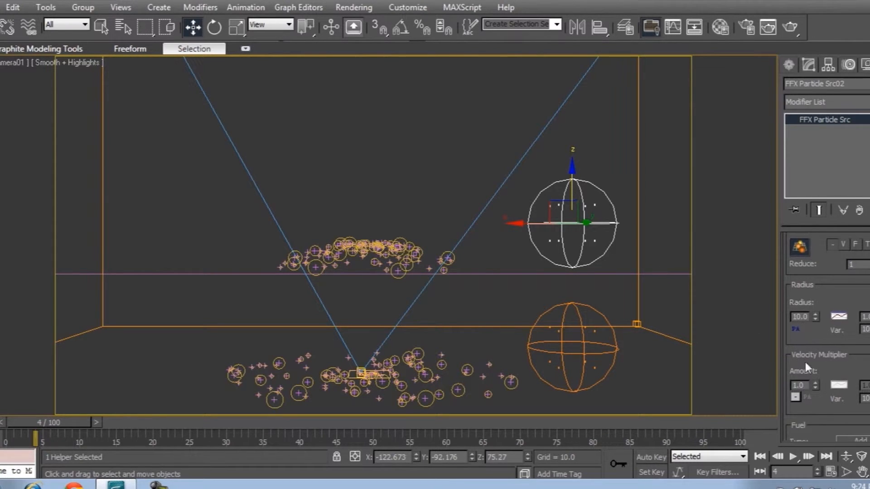
scroll(805, 350, down, 5)
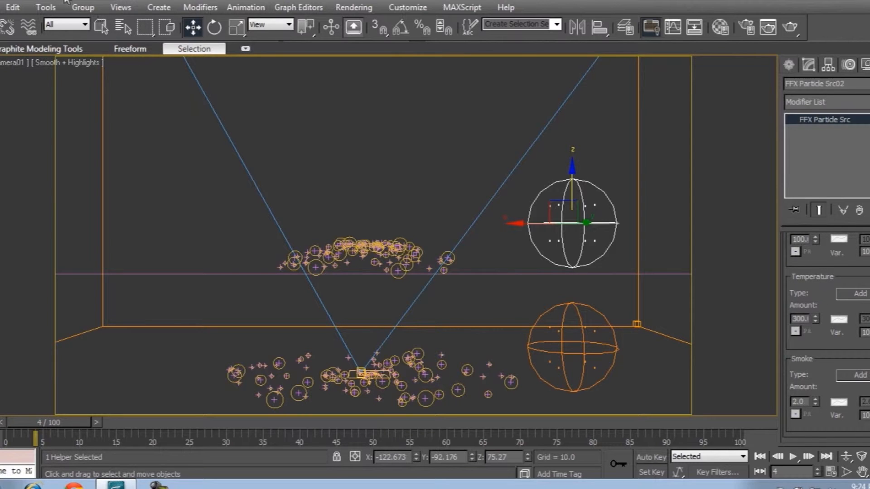
- Add both particle sources, the upper one first, to the FumeFX container's objects and sources list
drag(621, 107, 664, 131)
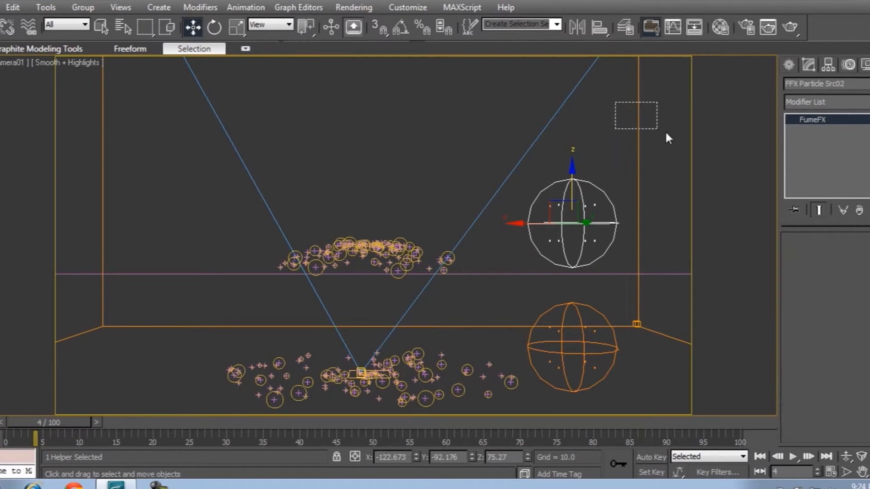
click(823, 259)
click(204, 51)
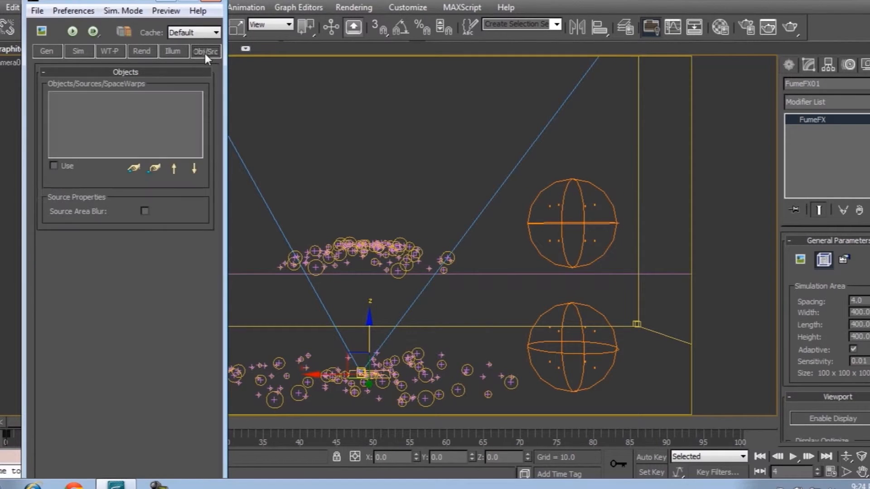
click(133, 168)
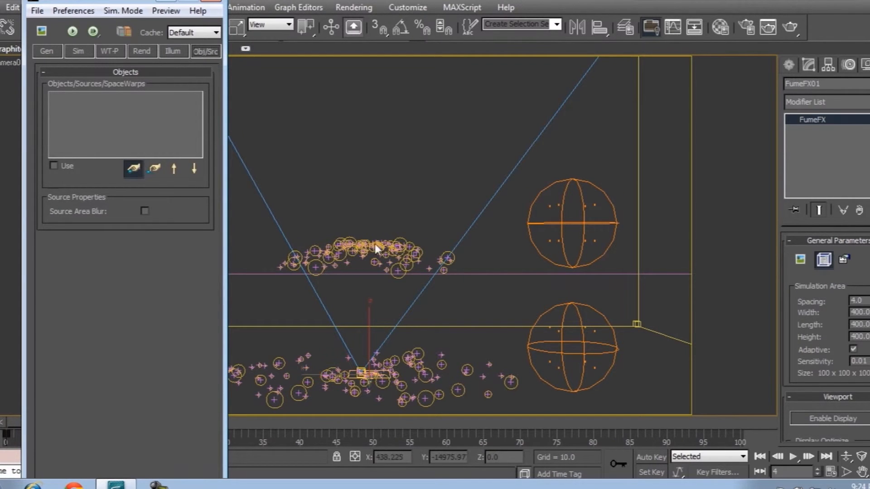
click(560, 212)
click(134, 168)
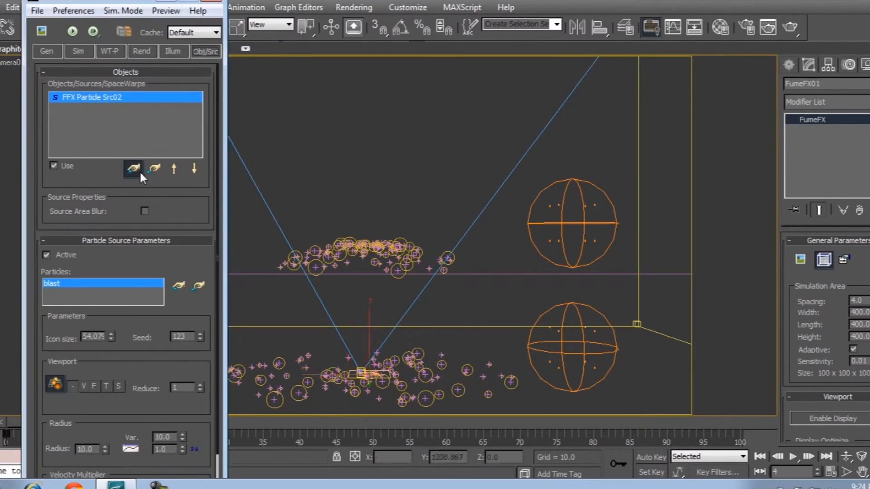
click(572, 307)
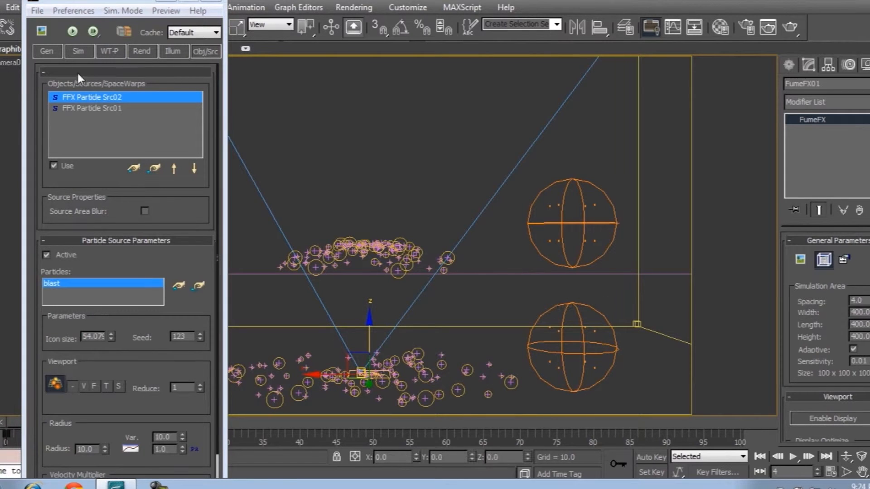
- Open the FumeFX output preview window, enlarge it beside the settings and show the container's general parameters
drag(70, 2, 75, 28)
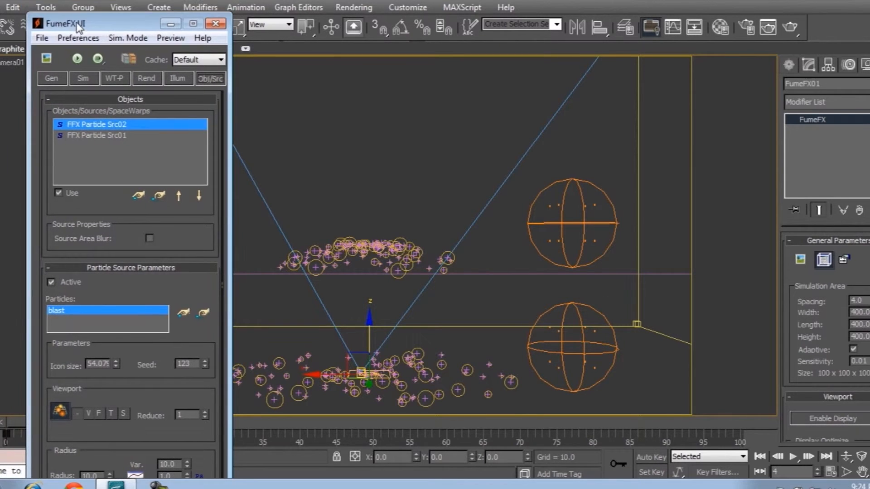
click(47, 58)
drag(445, 151, 543, 41)
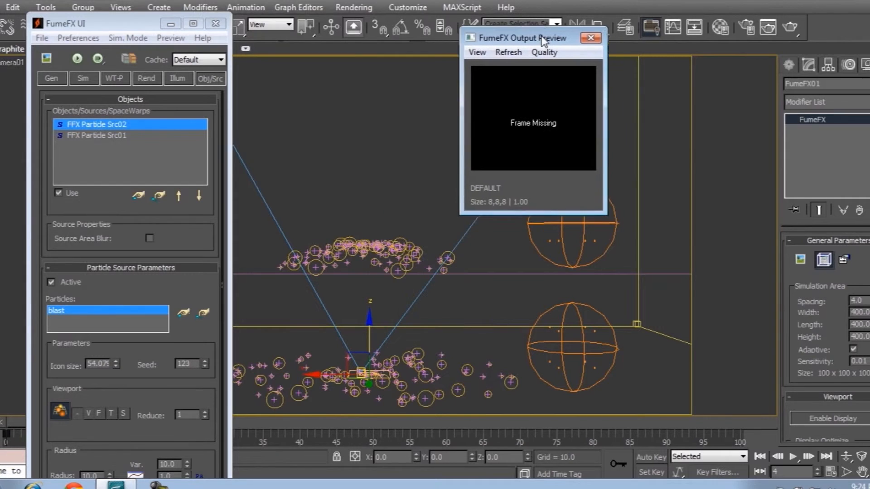
drag(604, 209, 805, 410)
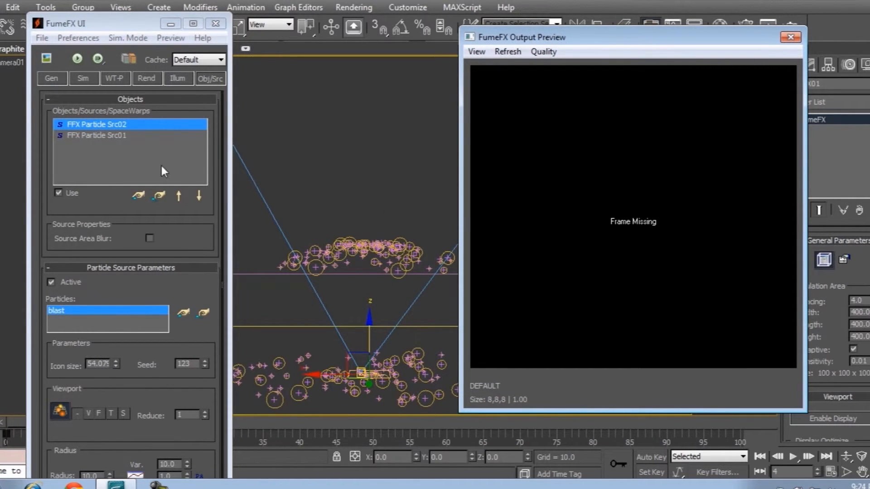
click(54, 78)
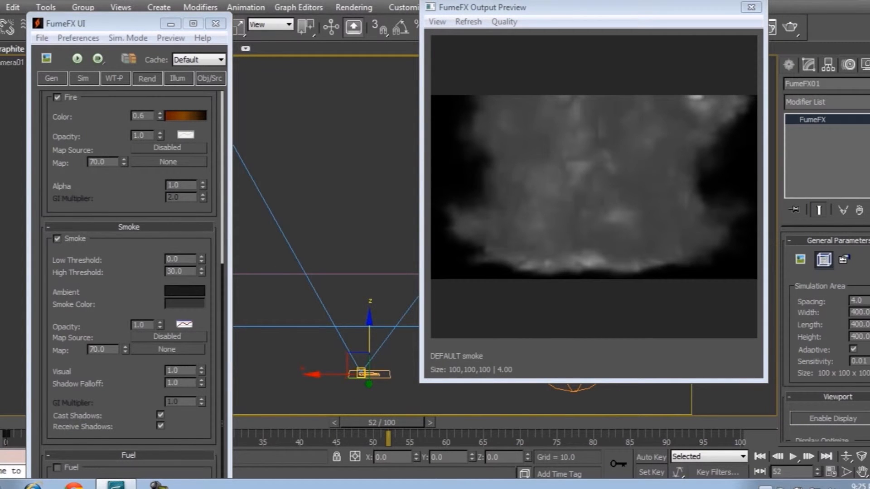
- Scrub the timeline back to frame 33 to examine the simulated smoke and fire in the output preview
click(765, 488)
click(765, 488)
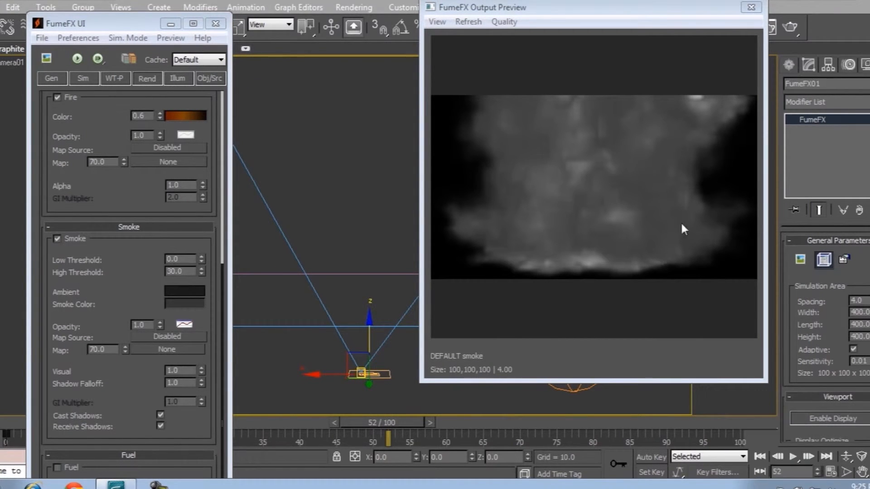
drag(347, 422, 238, 406)
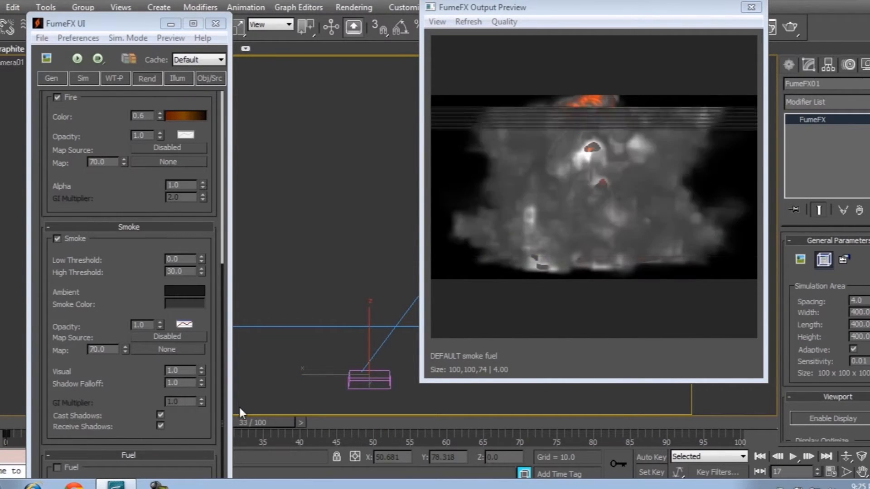
- Make a FumeFX preview of frames 0 to 50 at 30 FPS and play back the resulting video
click(168, 38)
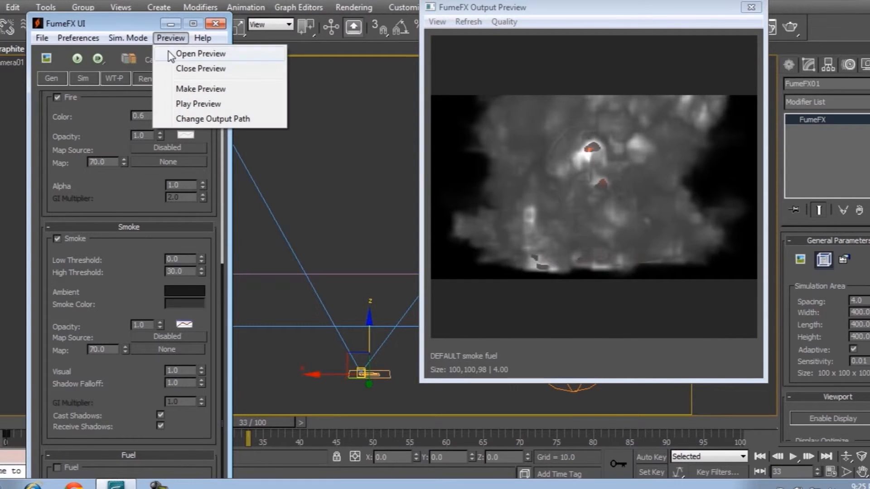
click(218, 93)
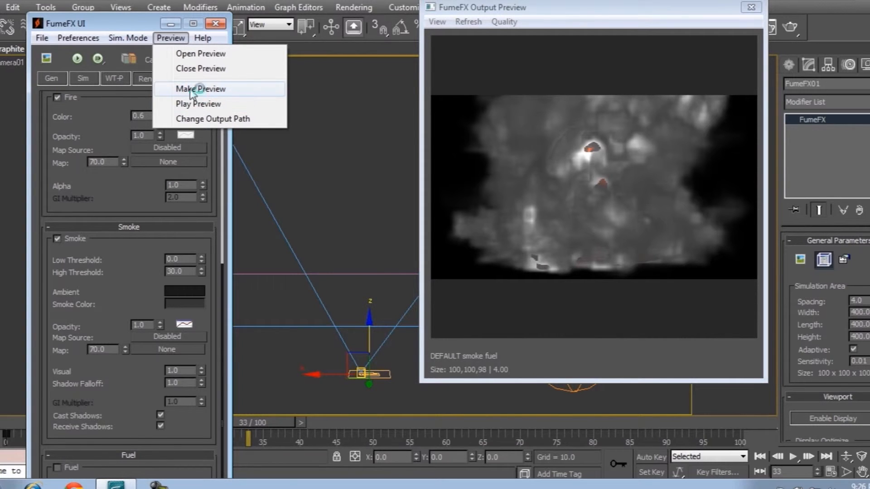
click(202, 89)
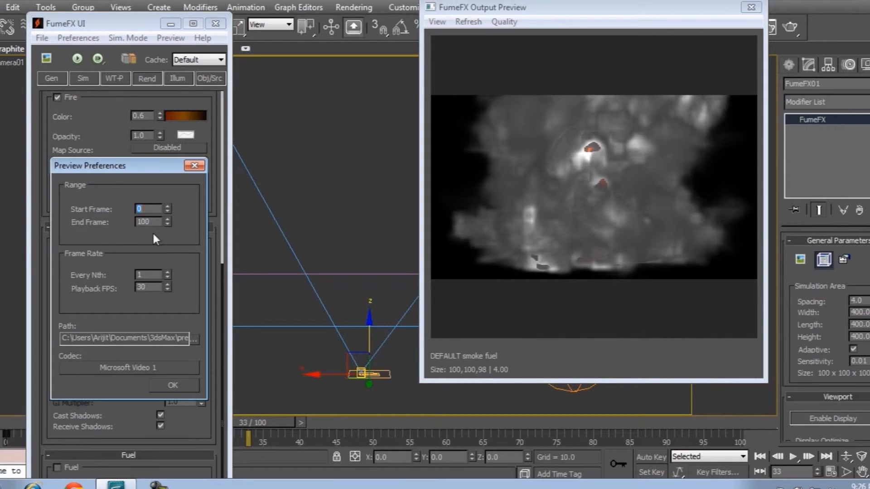
text(50)
drag(137, 168, 207, 127)
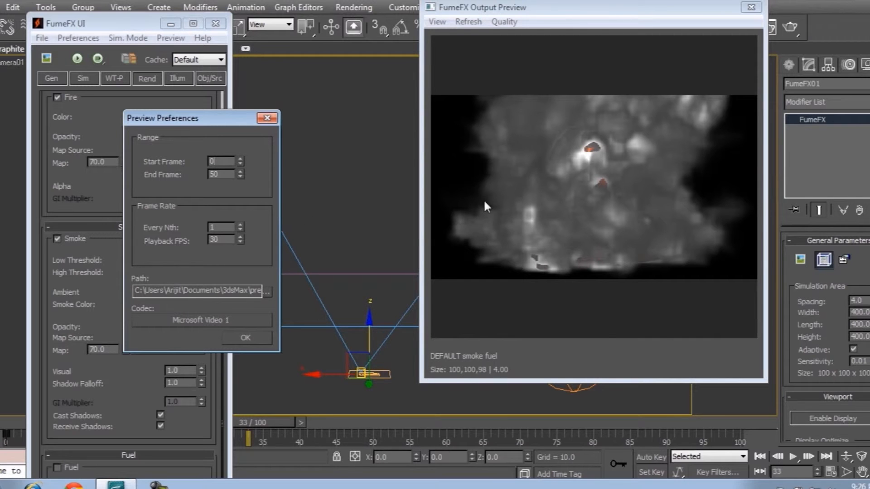
mouse_move(275, 422)
mouse_down()
mouse_move(368, 426)
mouse_move(280, 409)
mouse_up()
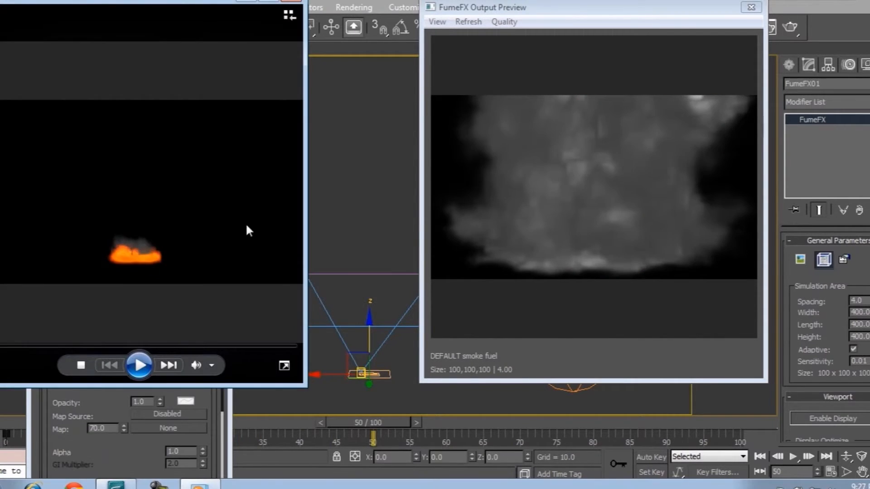
click(141, 364)
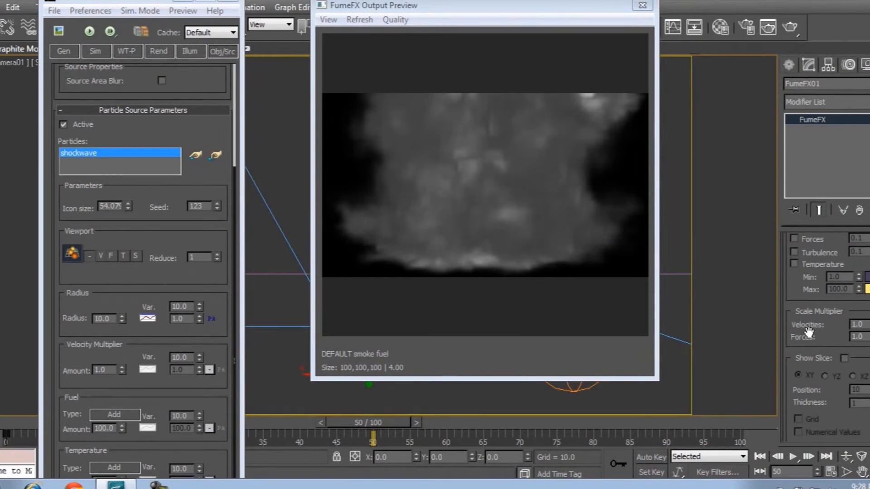
- Set the shockwave particle source's Temperature amount to 50 and reselect the FumeFX container
scroll(809, 332, down, 3)
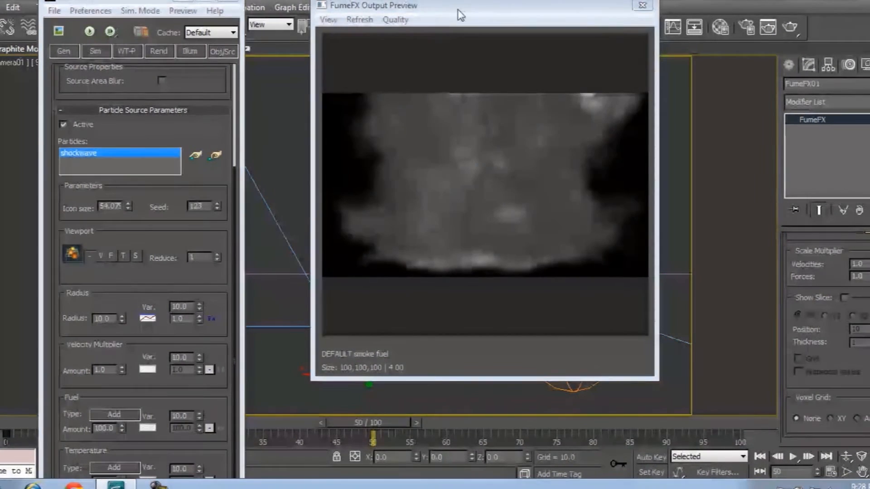
drag(464, 10, 258, 6)
click(570, 322)
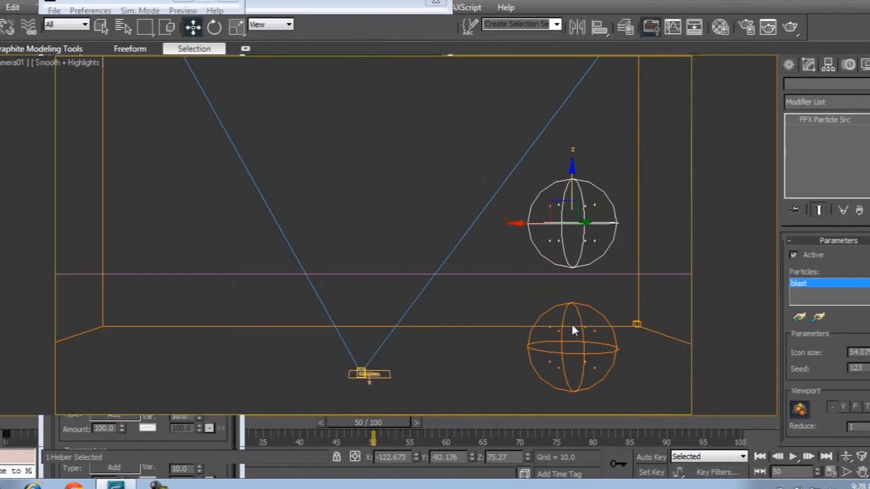
scroll(786, 350, down, 5)
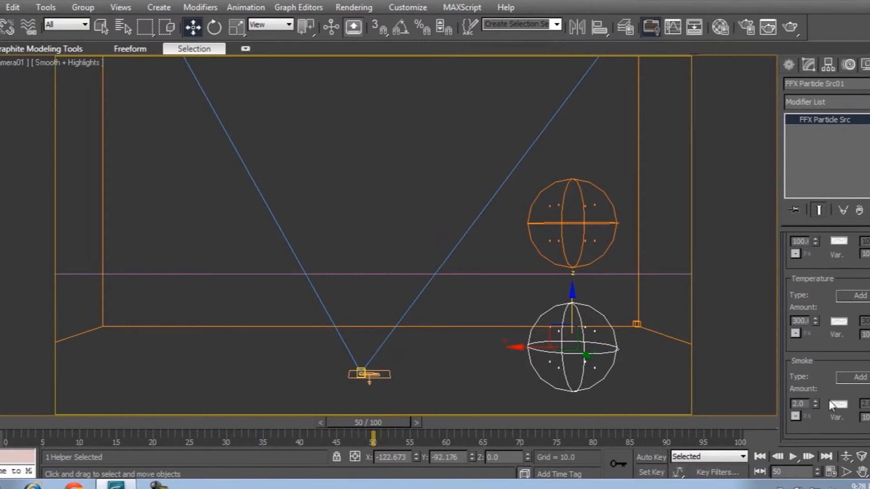
scroll(827, 408, up, 5)
scroll(822, 417, up, 2)
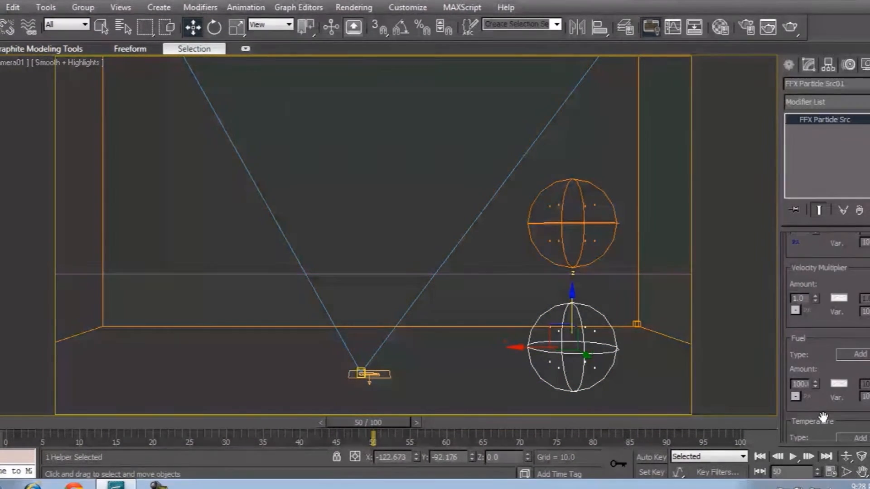
scroll(815, 362, up, 2)
drag(814, 378, 821, 319)
scroll(822, 319, down, 5)
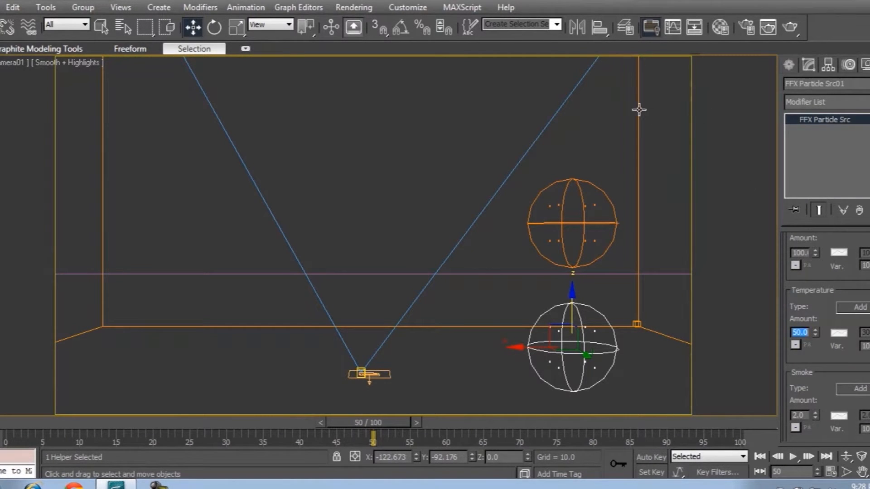
drag(663, 127, 663, 127)
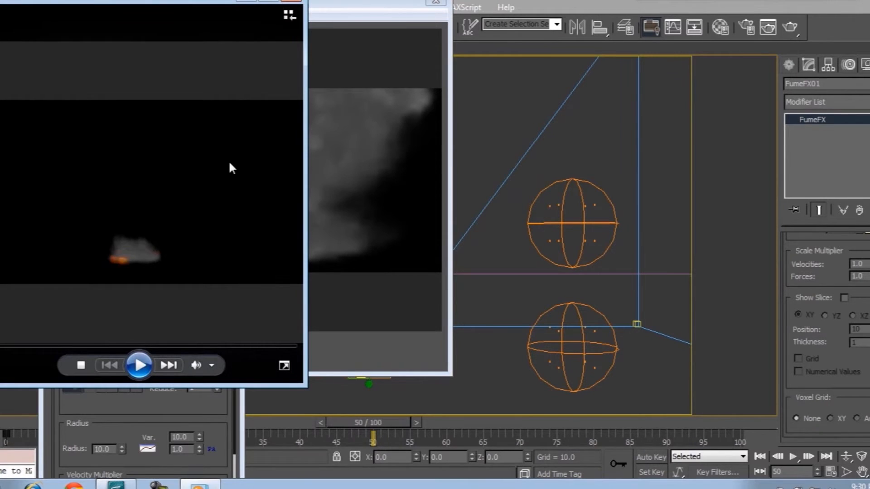
- Play the new explosion preview video repeatedly to examine the fire and smoke, and close the player
drag(174, 4, 301, 33)
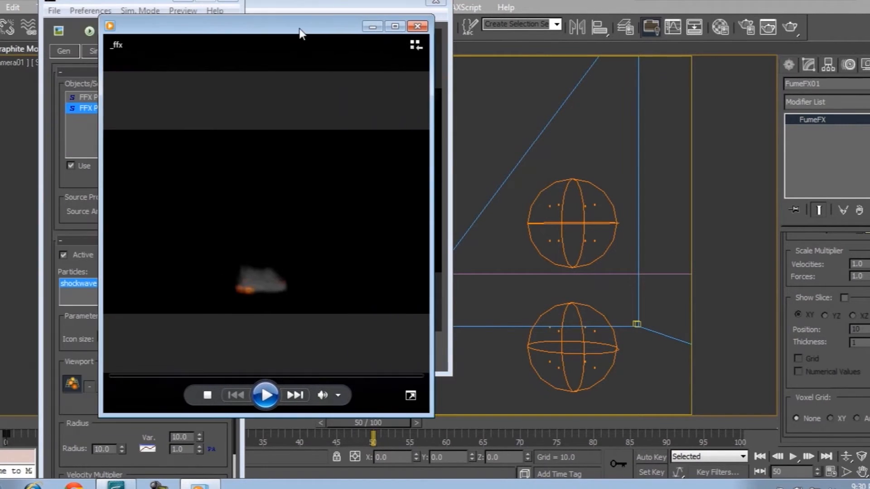
click(265, 395)
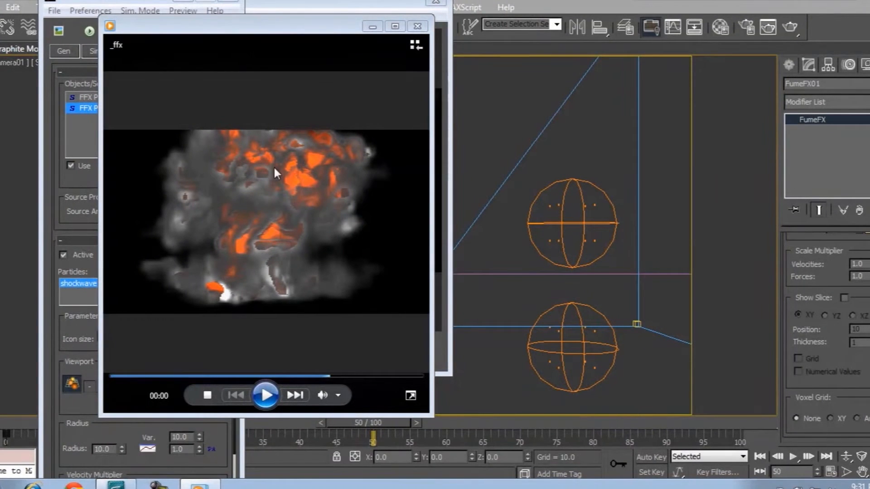
click(265, 395)
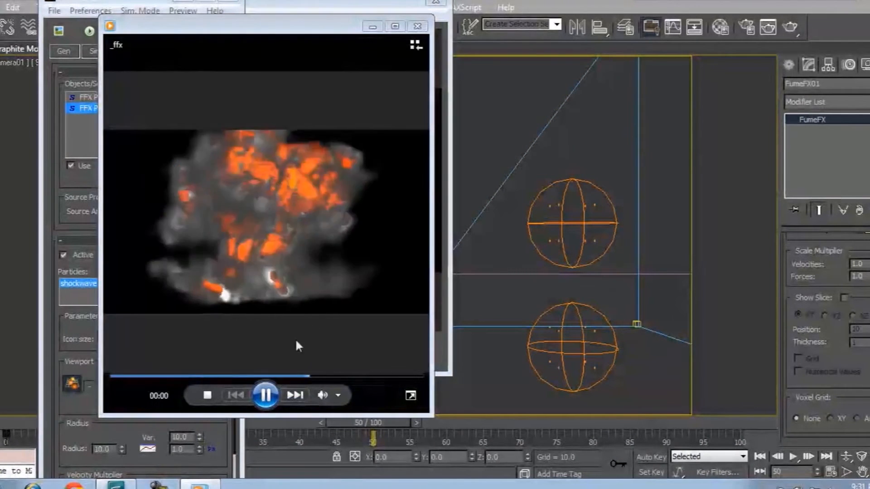
click(266, 396)
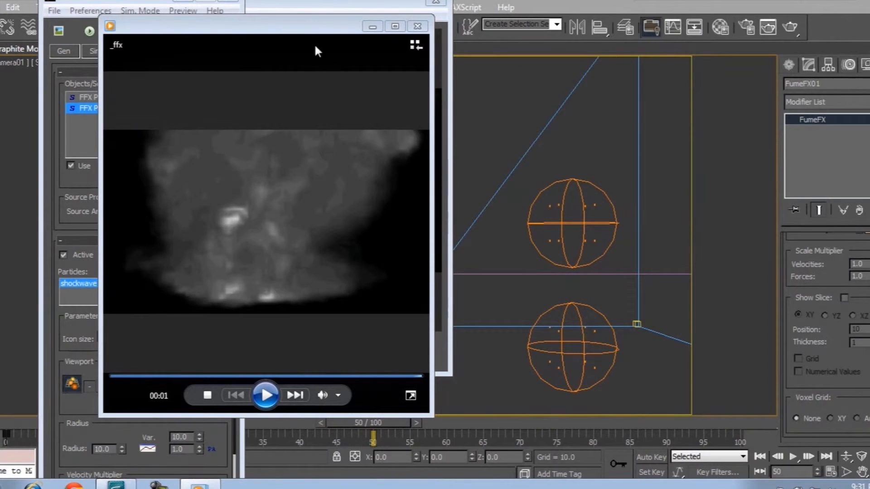
click(417, 26)
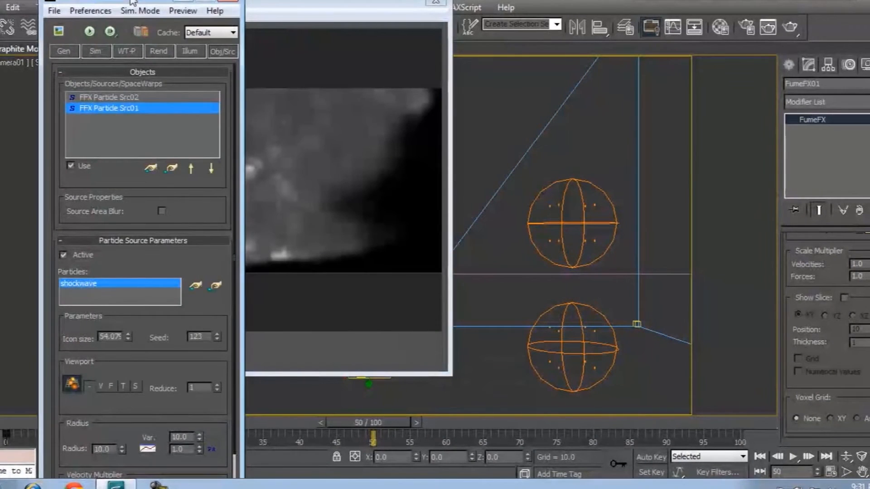
- Turn on Auto Key and set a key for the container's fuel Burn Rate at frame 20
drag(132, 4, 208, 4)
click(172, 55)
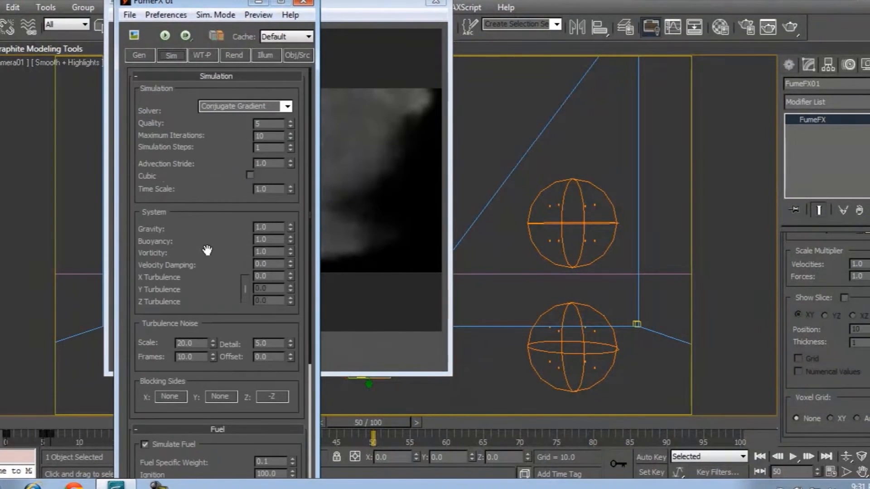
scroll(204, 248, down, 5)
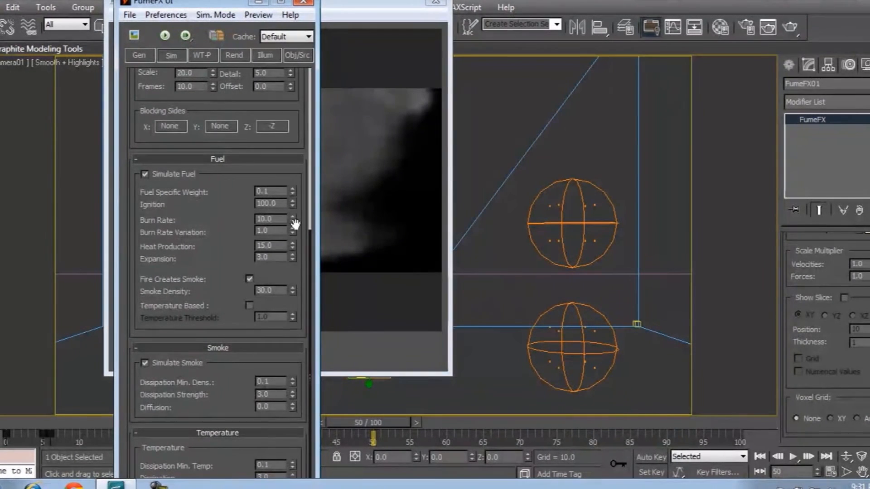
click(651, 458)
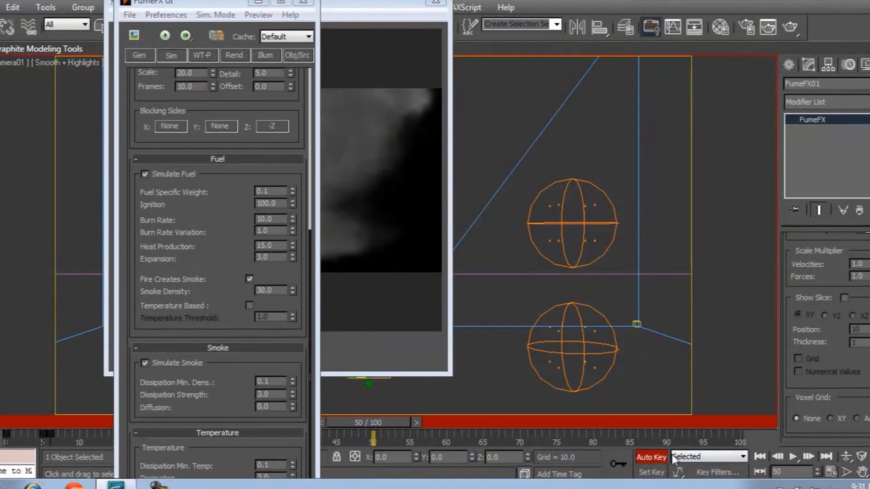
text(20)
key(Return)
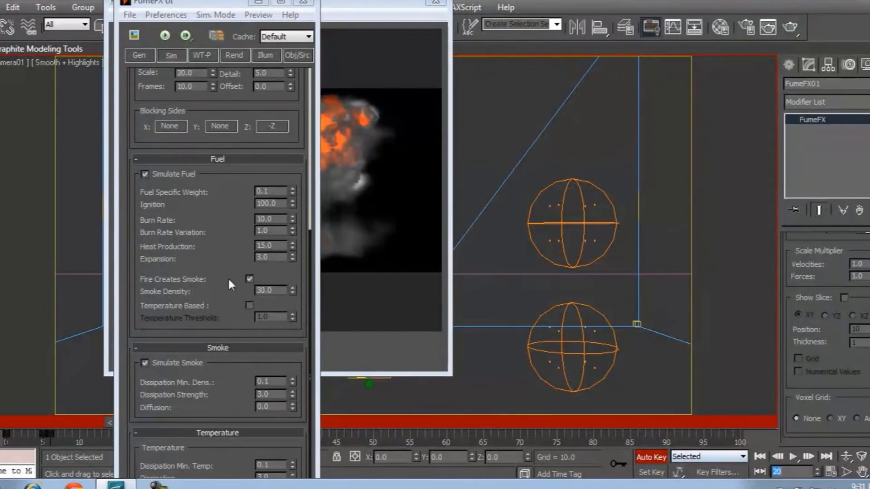
click(292, 217)
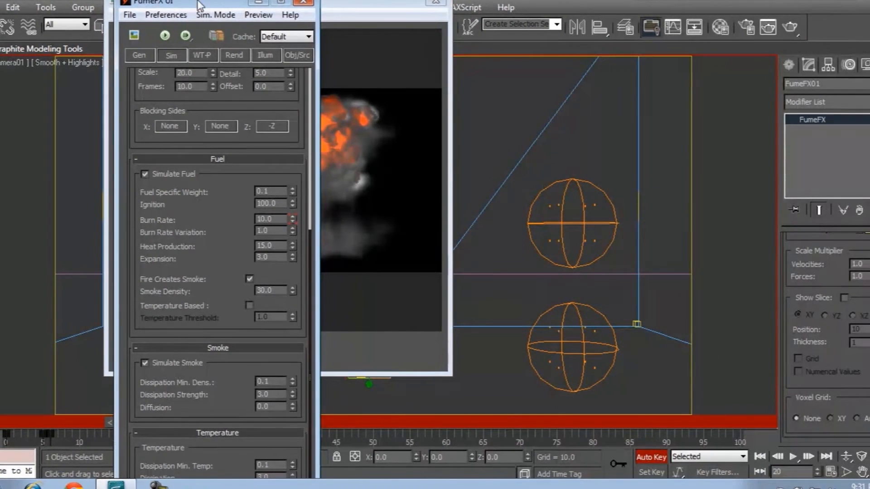
- Set the fuel Burn Rate to 2.0 at frame 25 with Auto Key on
drag(199, 6, 328, 10)
drag(194, 423, 230, 418)
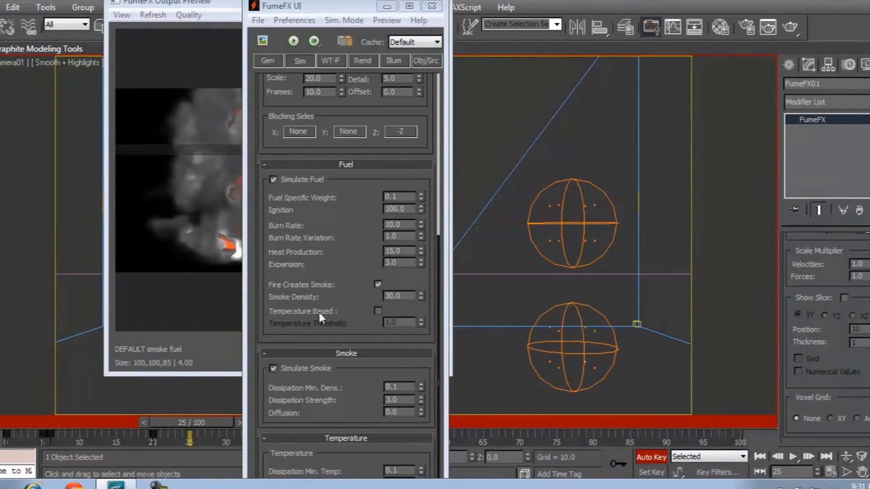
click(399, 224)
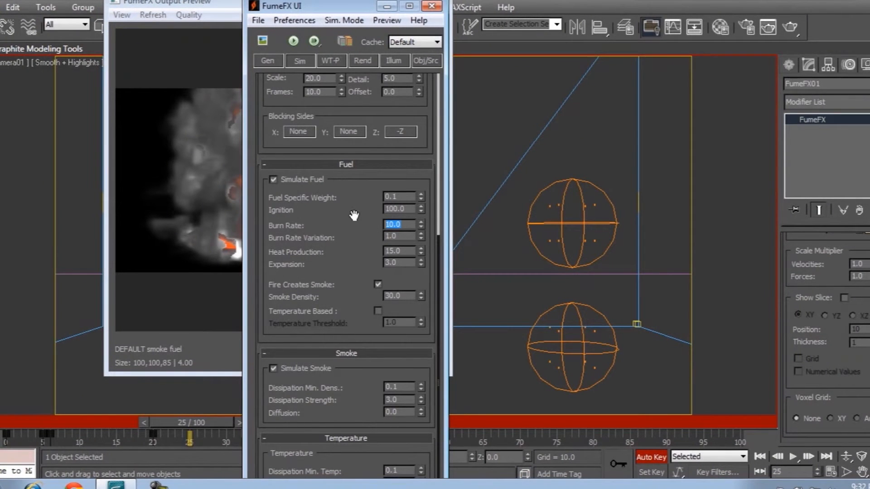
text(2.0)
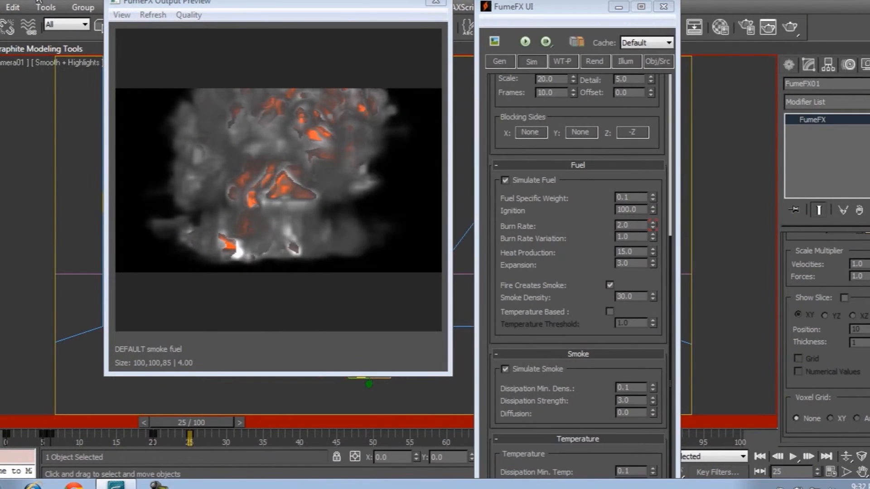
- Run the FumeFX simulation with the animated burn rate and scrub to frame 20 to examine the fire
click(525, 42)
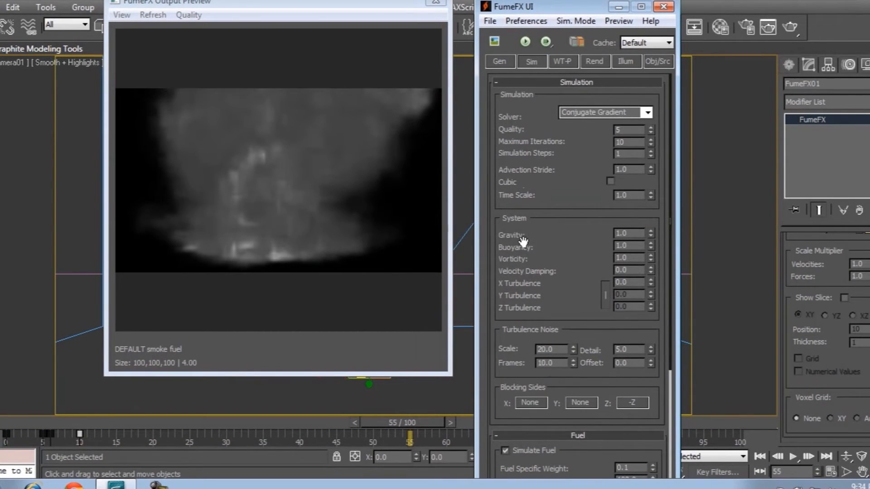
drag(538, 311, 539, 100)
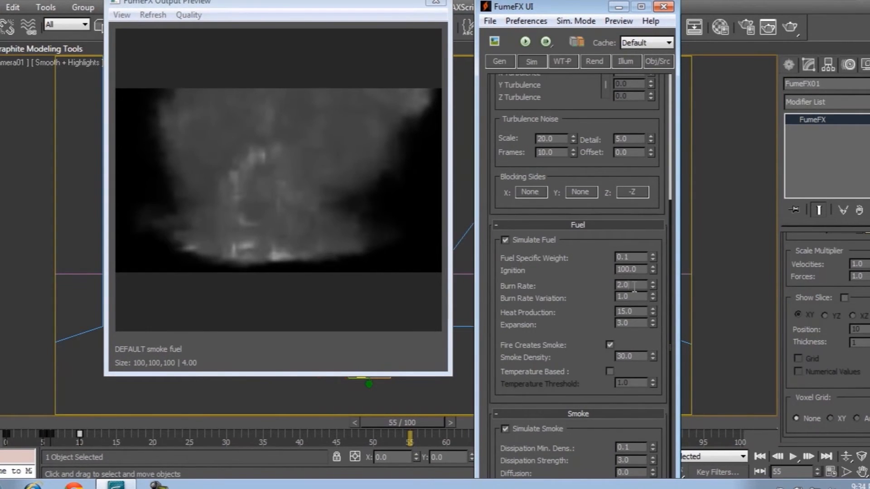
mouse_move(125, 423)
mouse_down()
mouse_move(27, 417)
mouse_move(265, 406)
mouse_move(450, 414)
mouse_move(161, 425)
mouse_up()
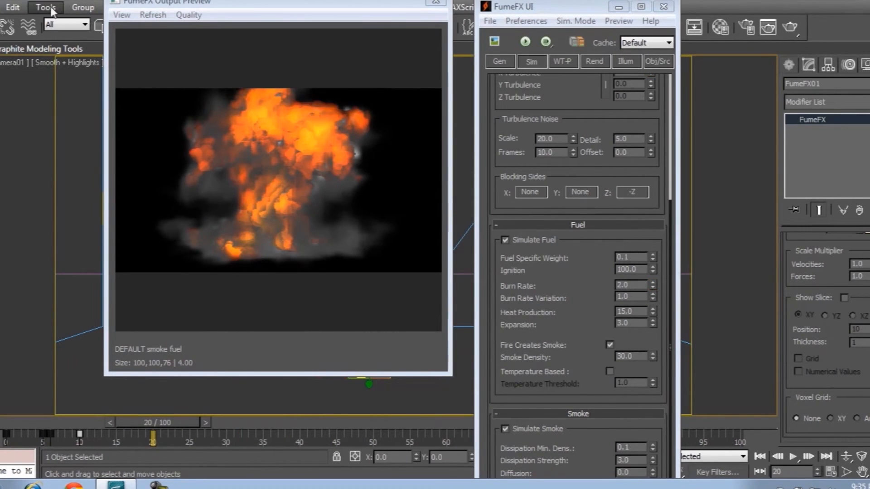
- Set the simulation area's Spacing to 1.0 in the container's General Parameters
drag(589, 3, 211, 2)
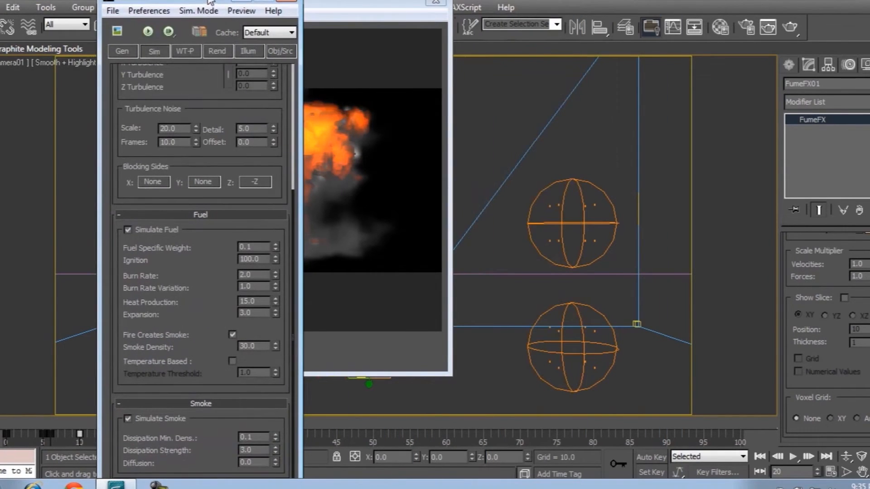
click(127, 50)
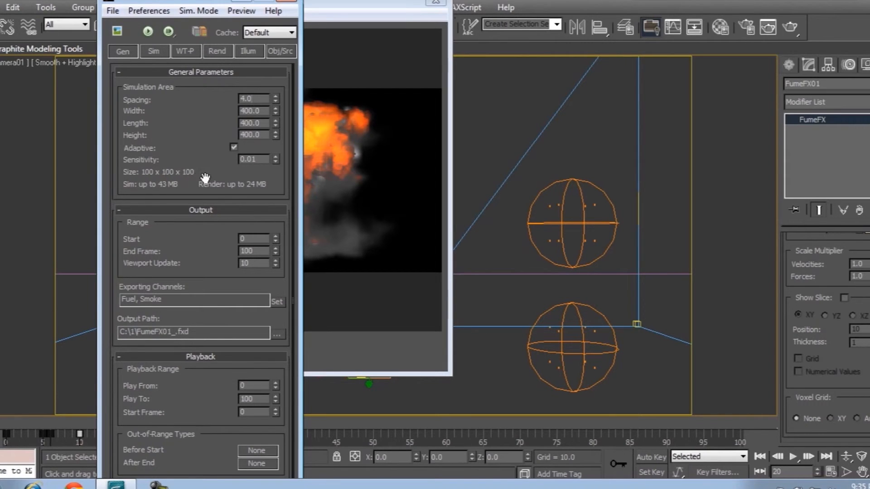
key(Return)
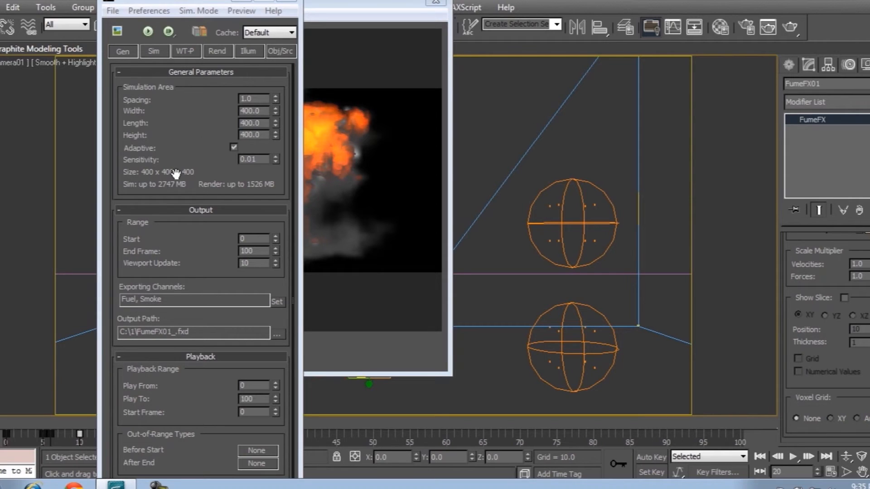
click(263, 100)
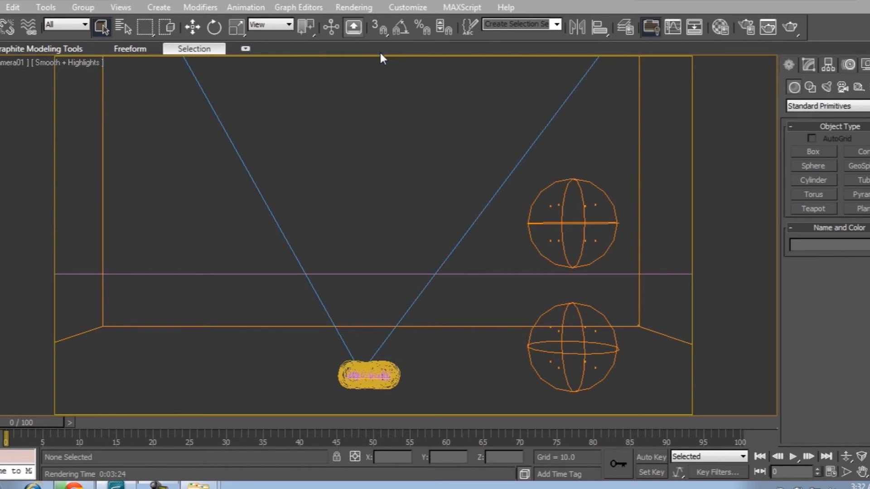
- Open the RAM Player and bring up the file selection for Channel A
click(359, 7)
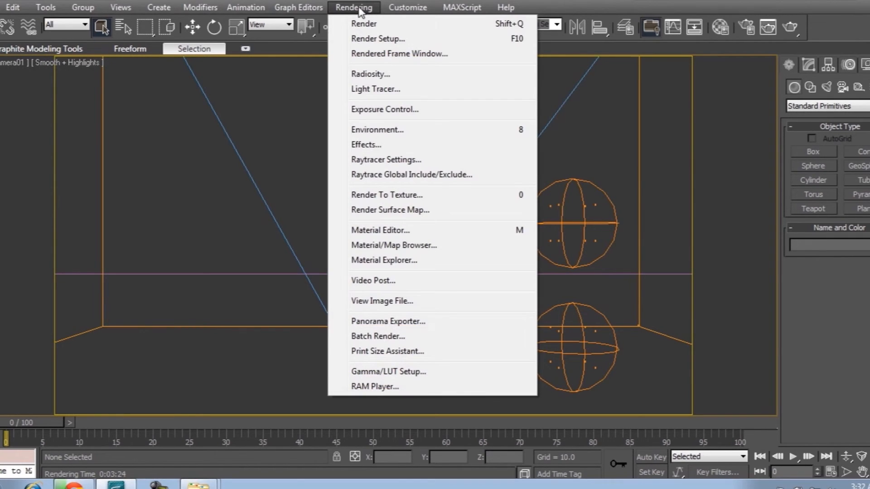
click(393, 387)
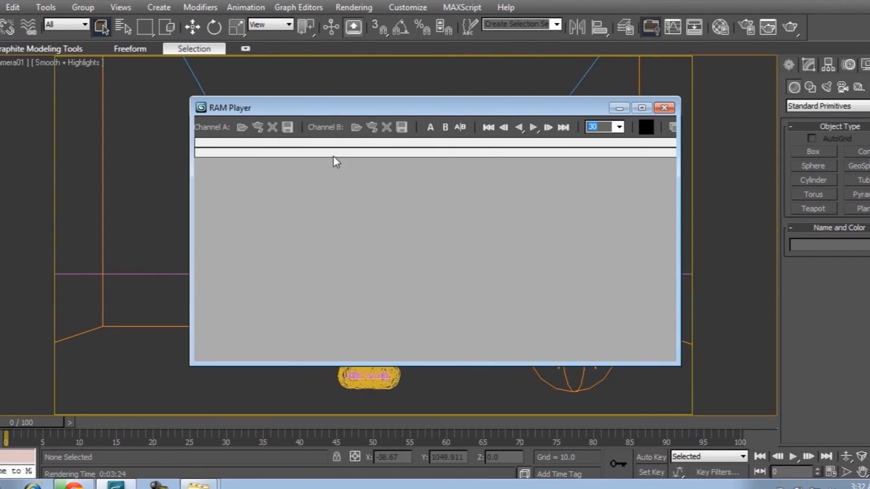
drag(338, 108, 190, 83)
click(95, 101)
drag(178, 110, 225, 101)
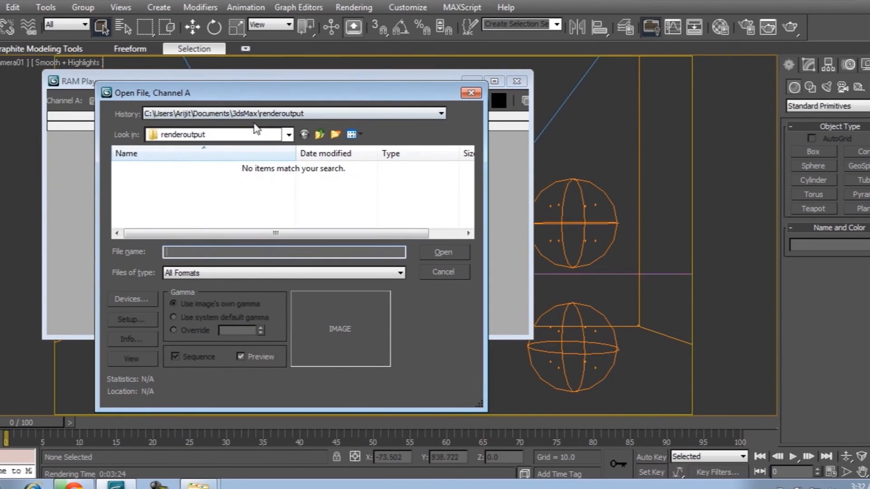
- Choose the Xplosion0000.tga image sequence from D:\Fume FX Rendered for Channel A, covering frames 0 to 46
click(288, 135)
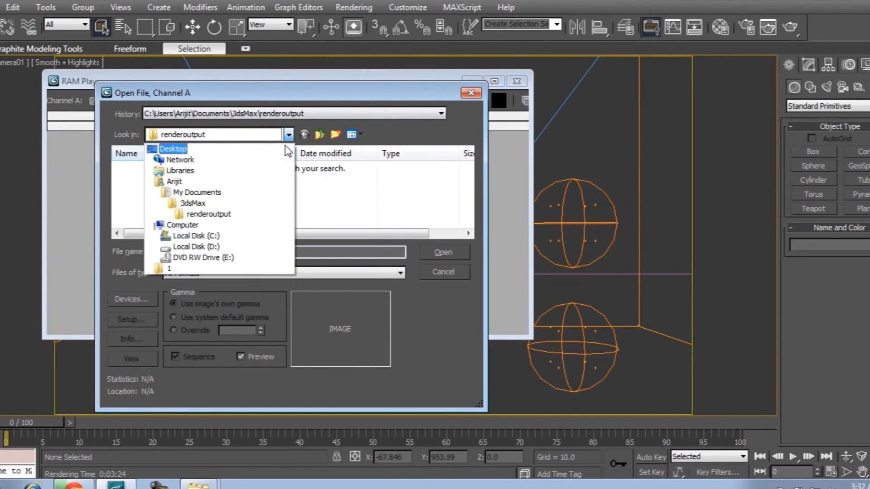
click(221, 245)
double_click(161, 221)
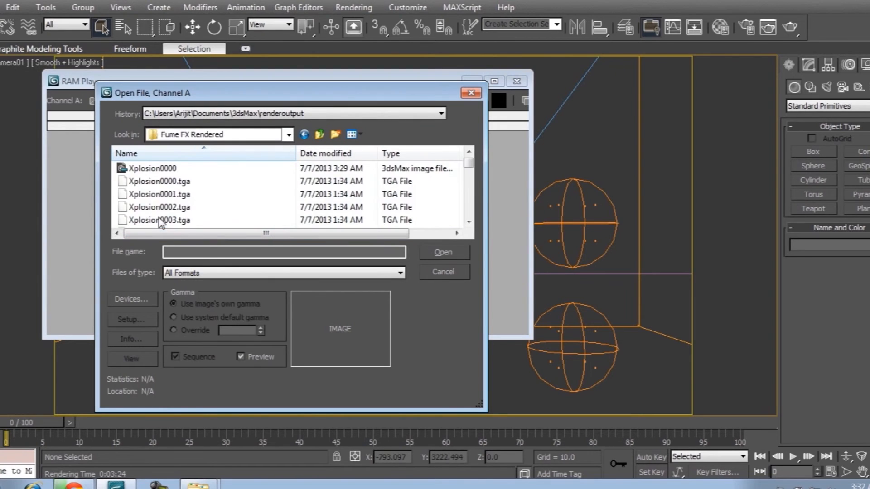
click(163, 182)
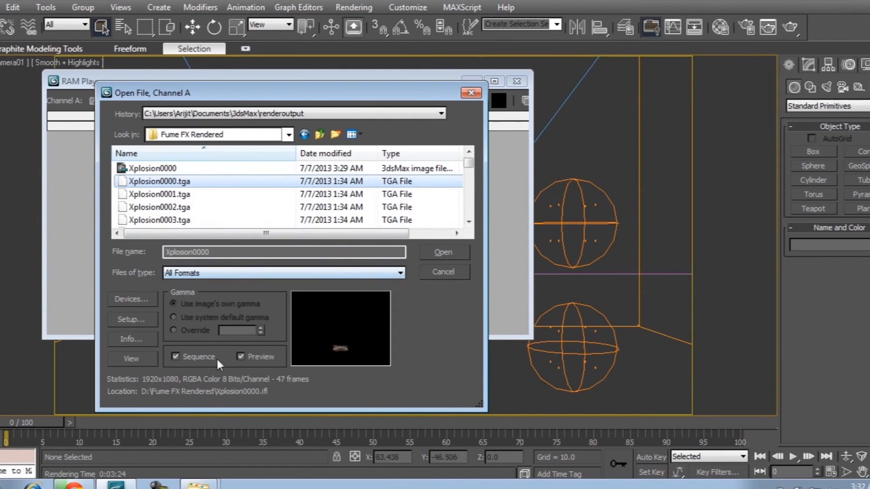
click(437, 250)
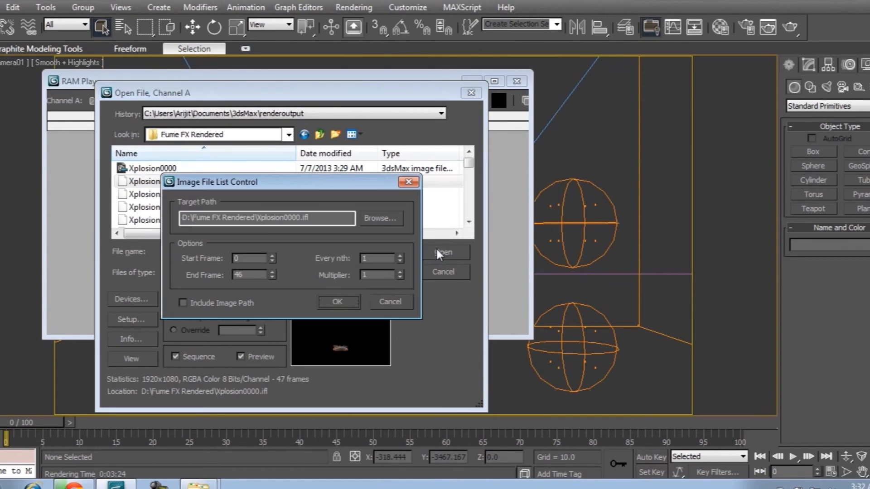
click(336, 303)
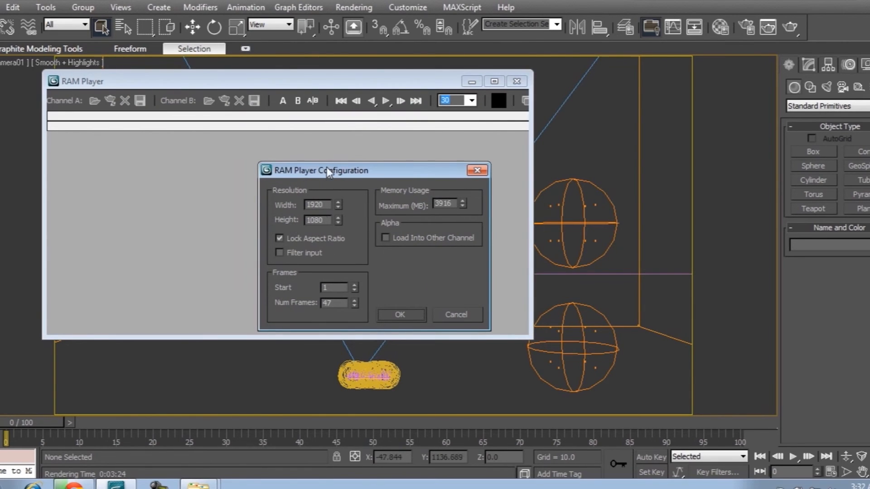
- Set the RAM Player resolution width to 600 with the aspect ratio locked and load the sequence
drag(327, 168, 310, 157)
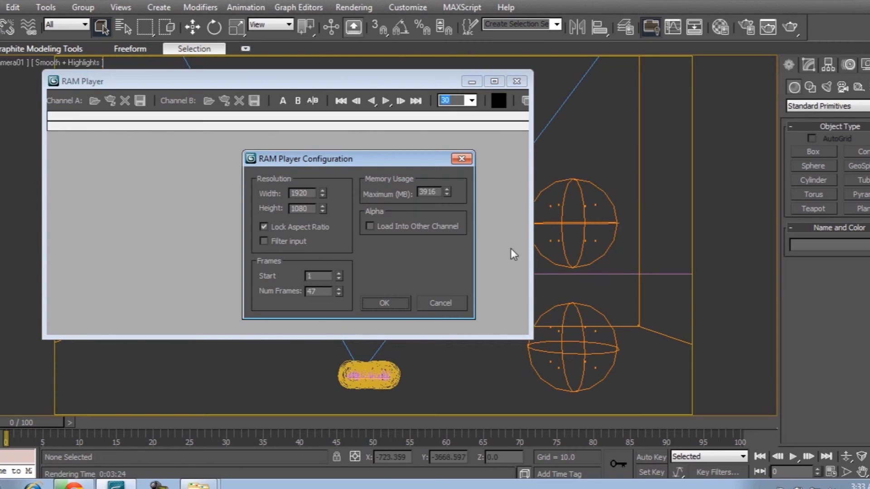
drag(412, 160, 409, 136)
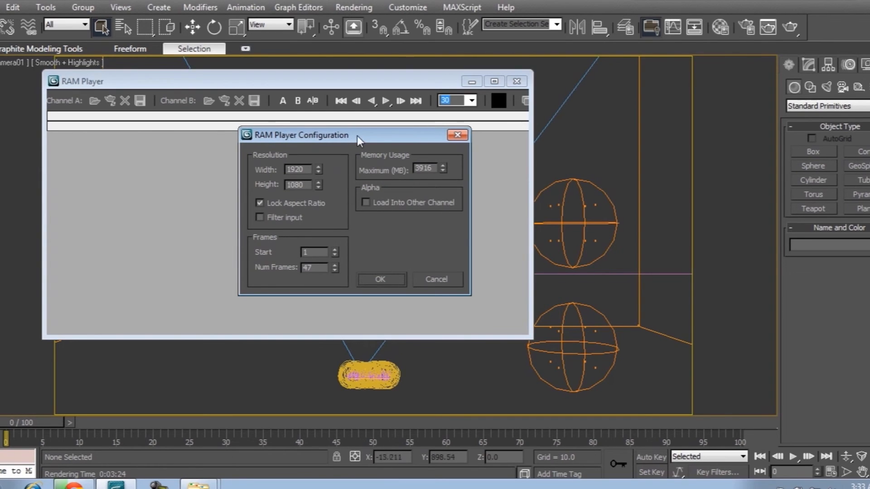
drag(357, 135, 369, 132)
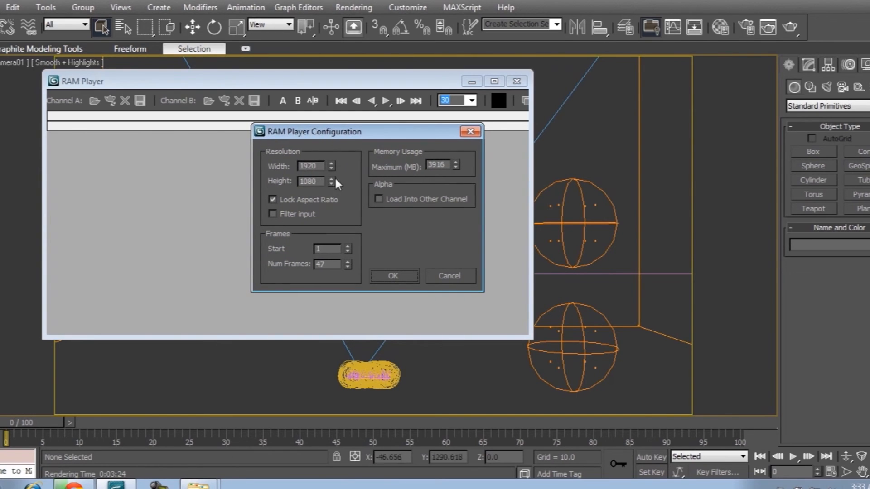
mouse_move(376, 134)
mouse_down()
mouse_move(344, 133)
mouse_move(406, 131)
mouse_move(383, 121)
mouse_up()
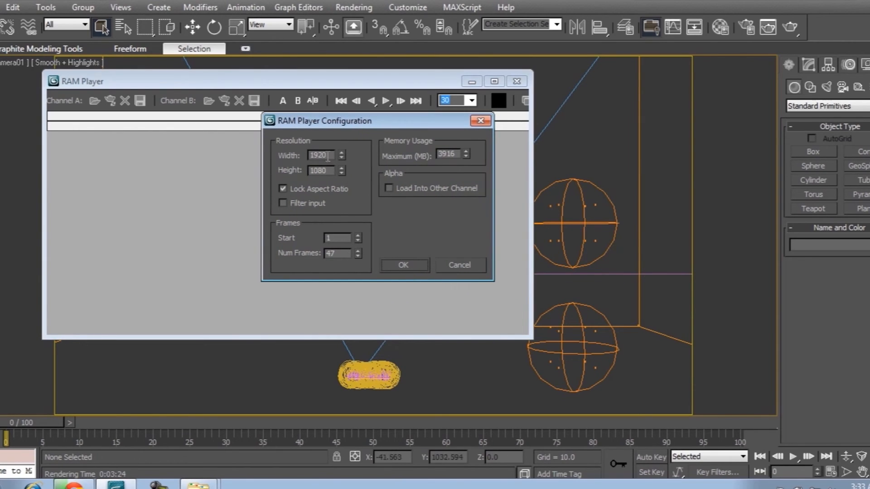
drag(332, 157, 306, 155)
text(600)
key(Tab)
click(331, 156)
drag(355, 122, 285, 147)
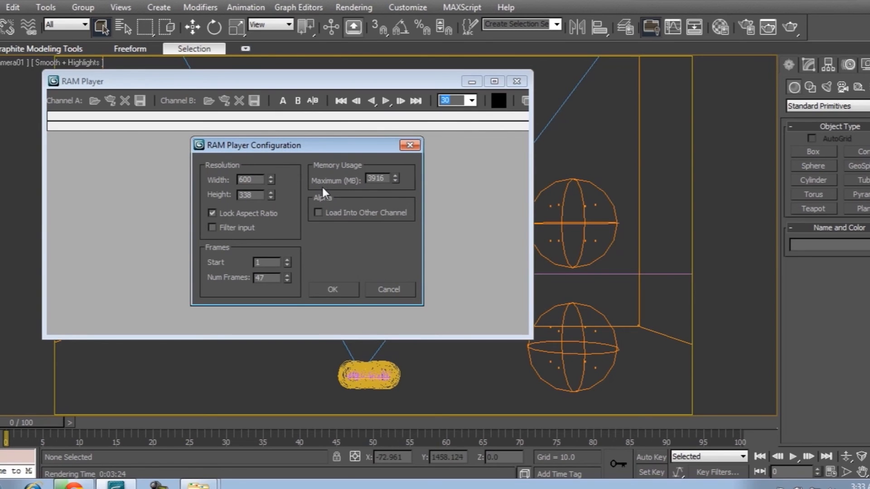
click(332, 289)
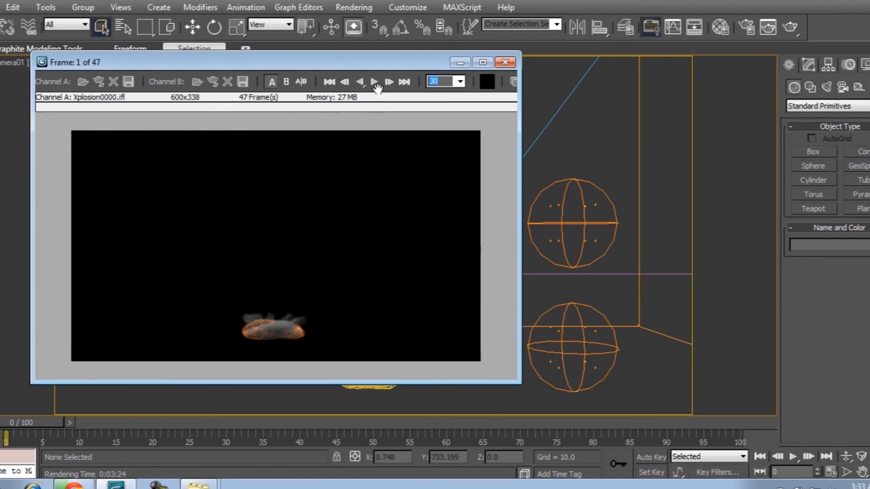
- Play the rendered explosion sequence repeatedly in the RAM Player to examine the fire and smoke
click(374, 83)
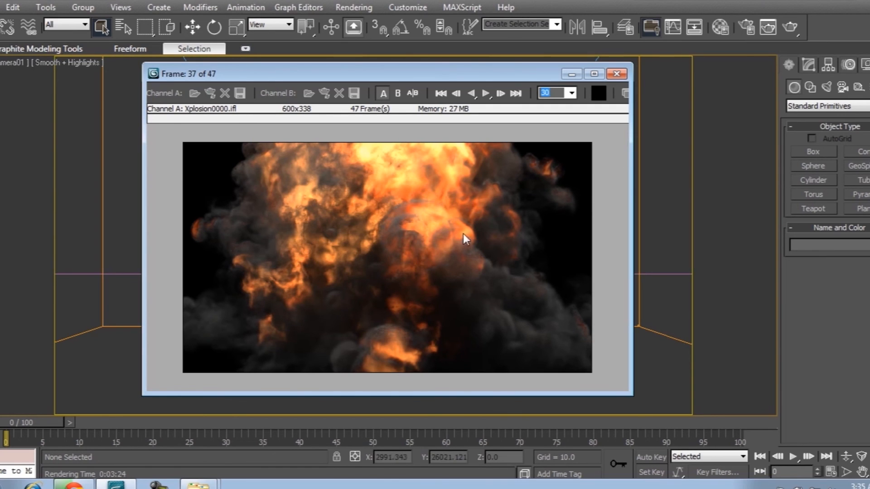
click(486, 92)
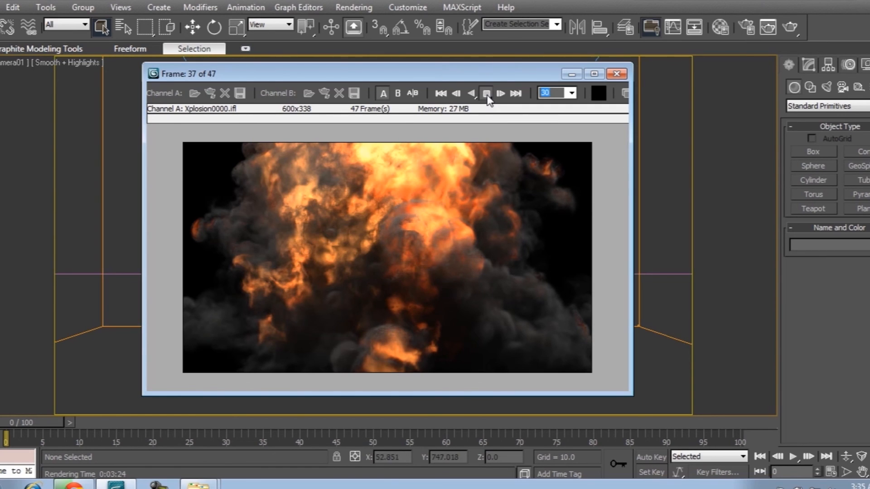